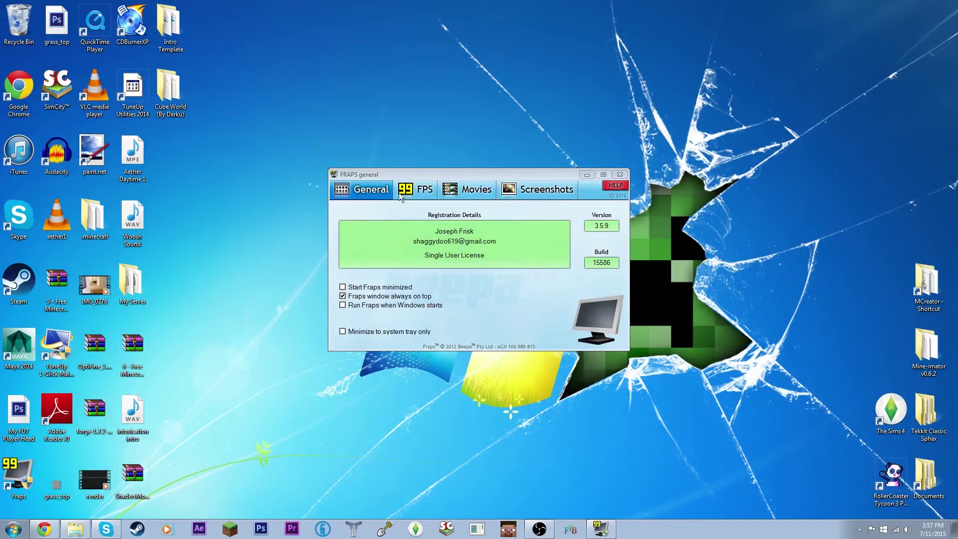
Show Fraps' Movies settings and confirm movies still save to the Tekkit Classic Episode 3 folder.
left_click(421, 183)
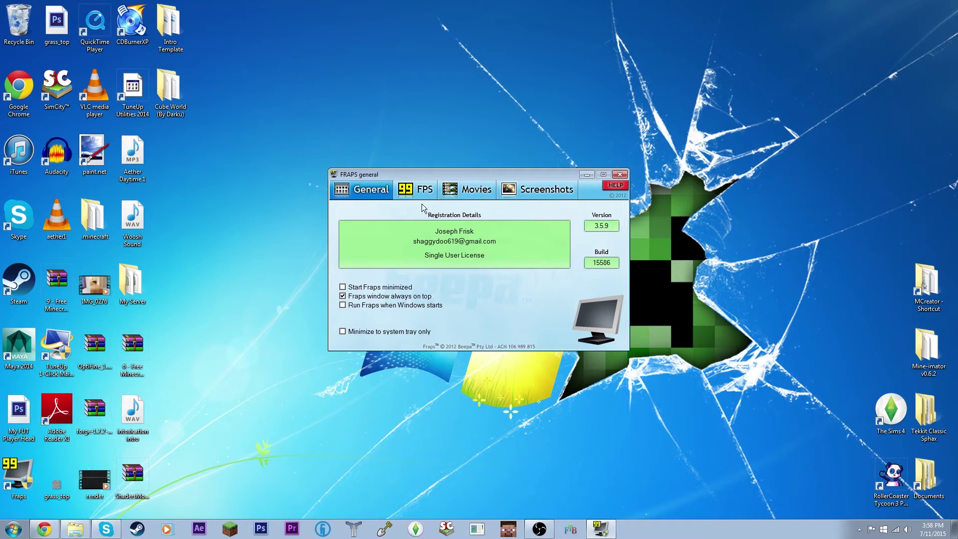
left_click(462, 194)
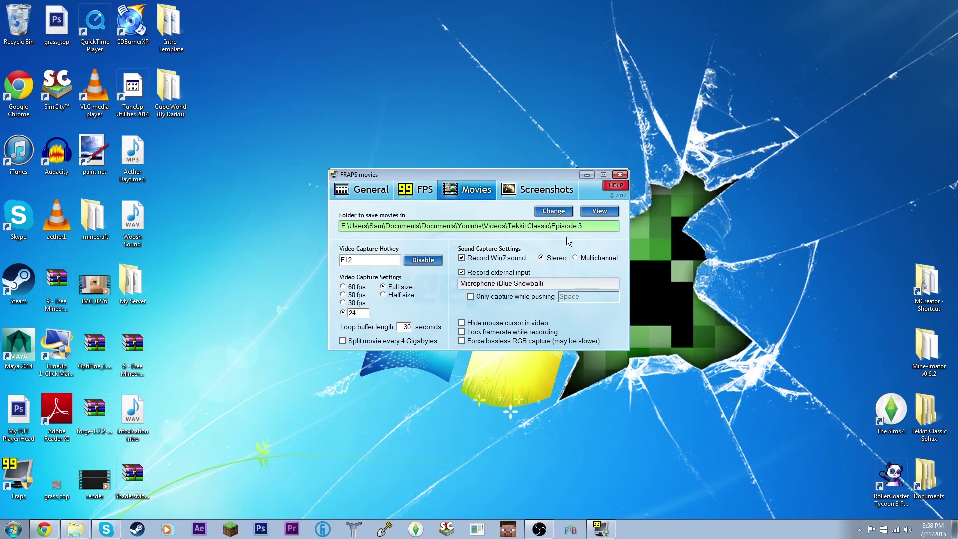
left_click(555, 212)
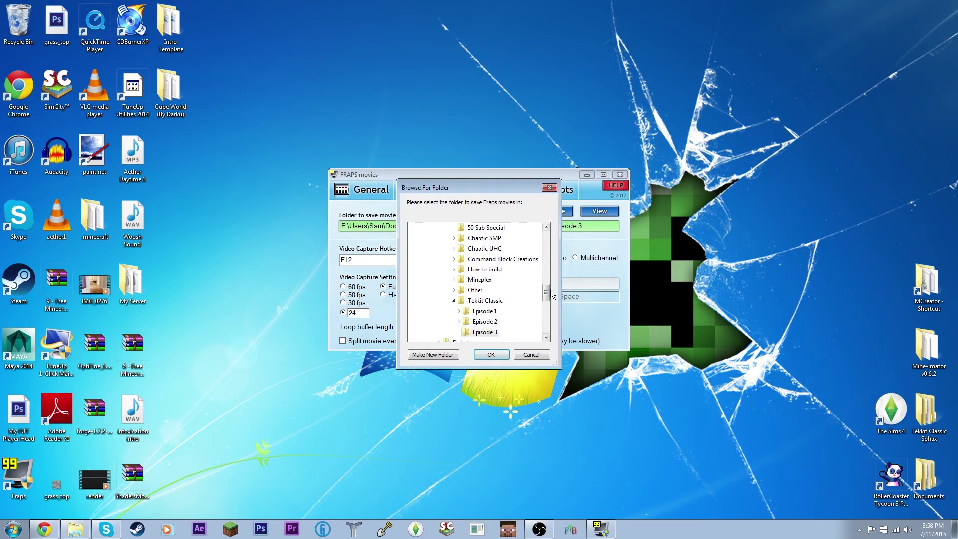
left_click_drag(547, 294, 548, 215)
left_click(550, 187)
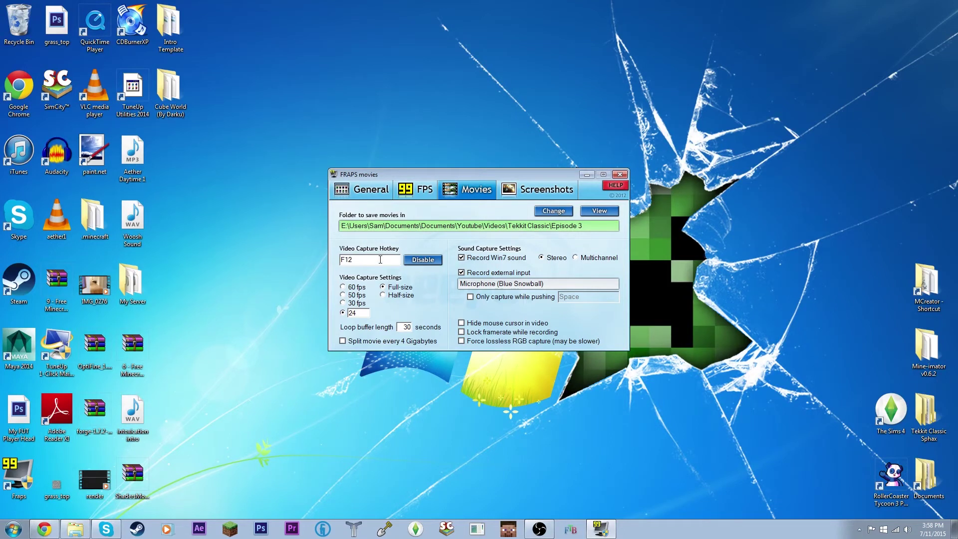
left_click(365, 261)
Keep the Fraps capture hotkey at F12 and the frame rate at custom 24 fps.
key("F8")
key("F12")
left_click(333, 278)
left_click(343, 287)
left_click(343, 303)
left_click(343, 313)
Leave Windows sound and microphone recording on, then bring up the 50 Sub Special folder.
left_click(461, 258)
left_click(462, 259)
left_click(462, 274)
left_click(463, 274)
left_click(475, 403)
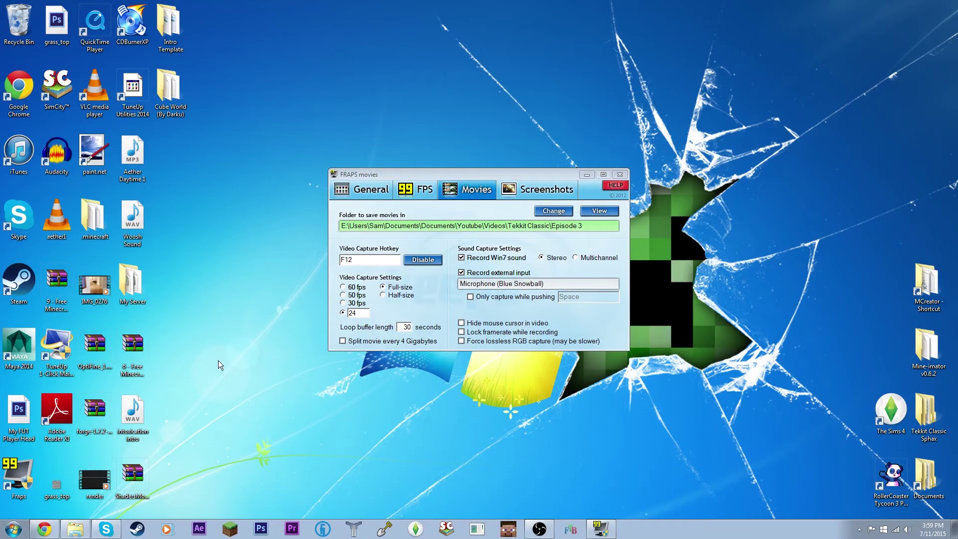
key("alt+Tab")
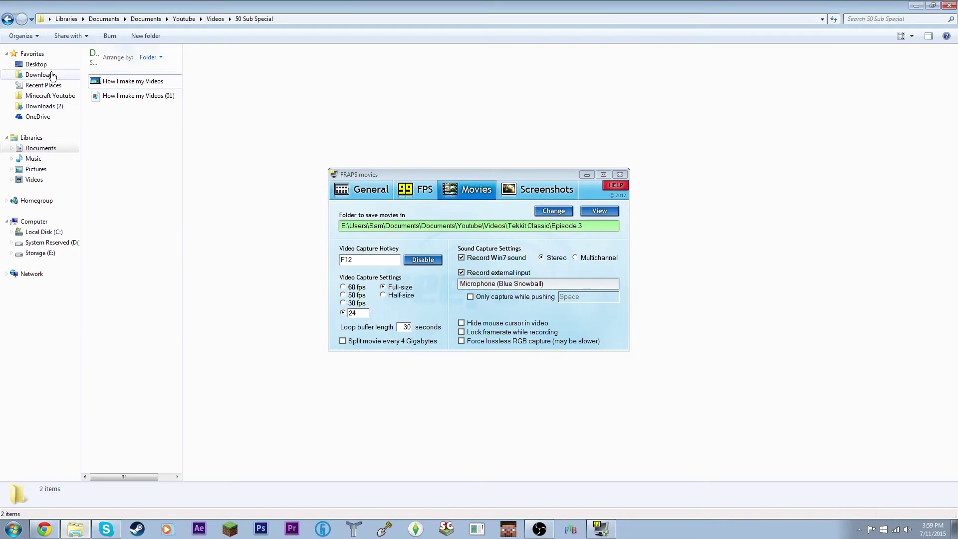
Go to Videos > Tekkit Classic > Episode 3 and minimize Fraps.
left_click(215, 18)
double_click(143, 80)
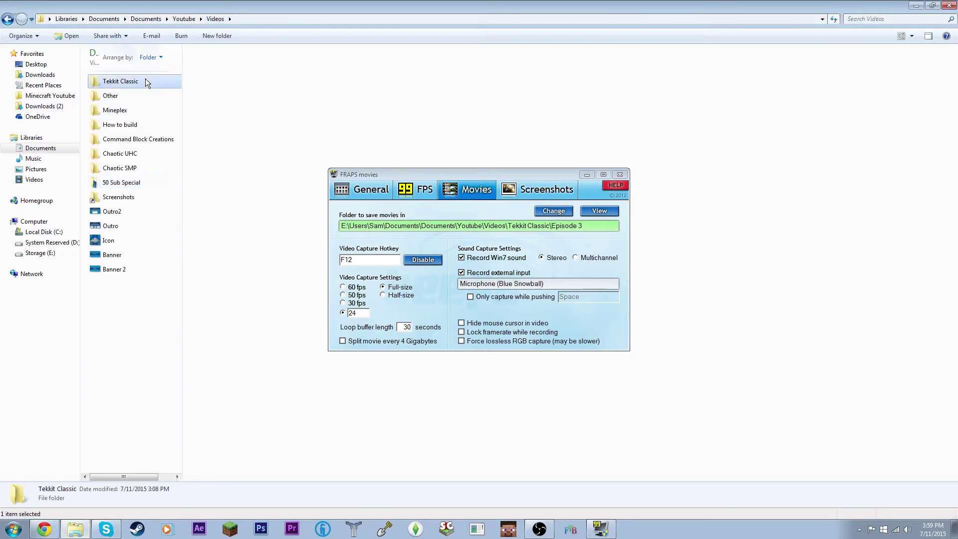
double_click(152, 84)
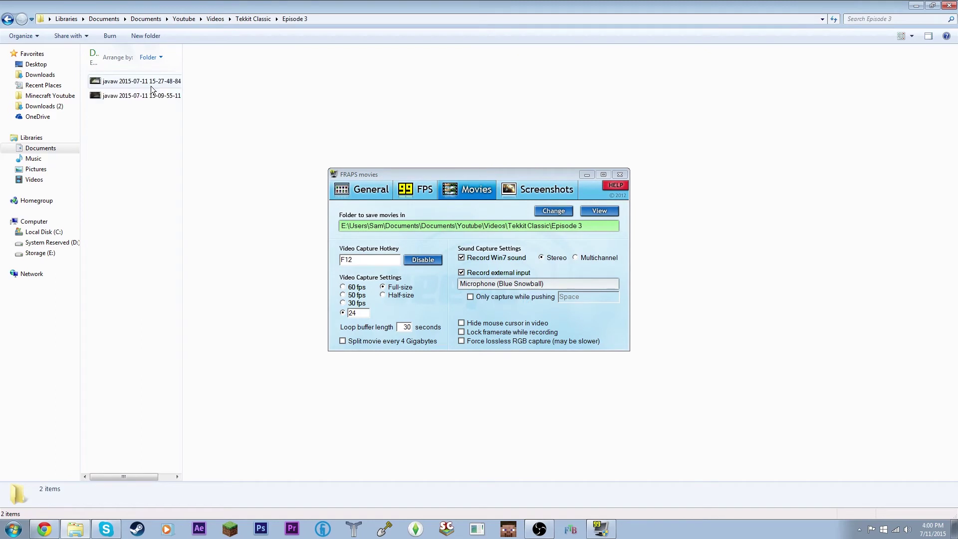
left_click(587, 175)
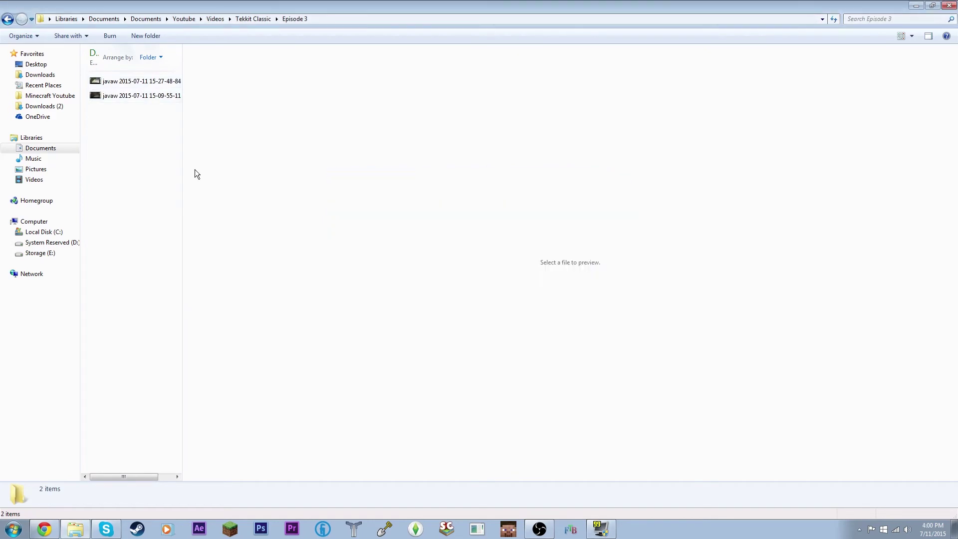
Preview both javaw gameplay recordings, then switch to Photoshop.
left_click(145, 81)
left_click(148, 96)
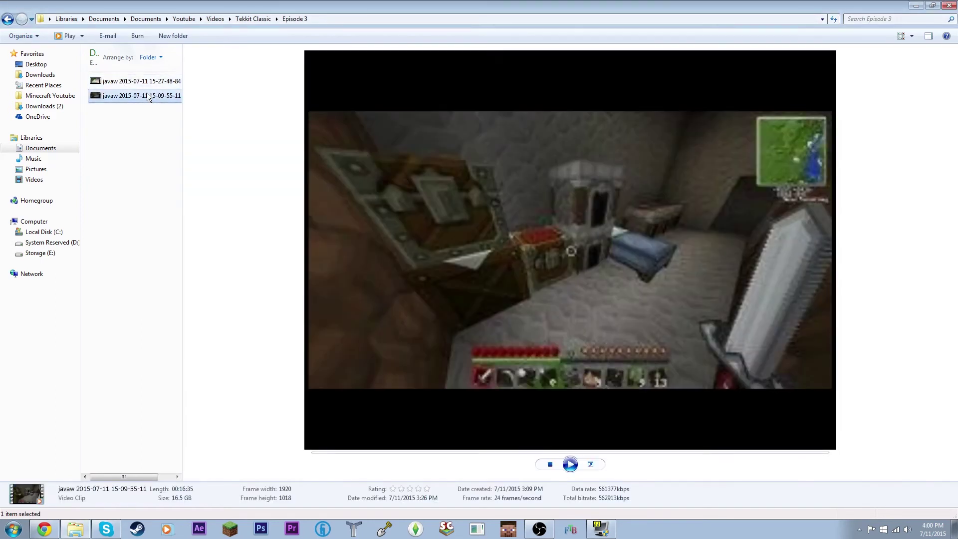
left_click(139, 121)
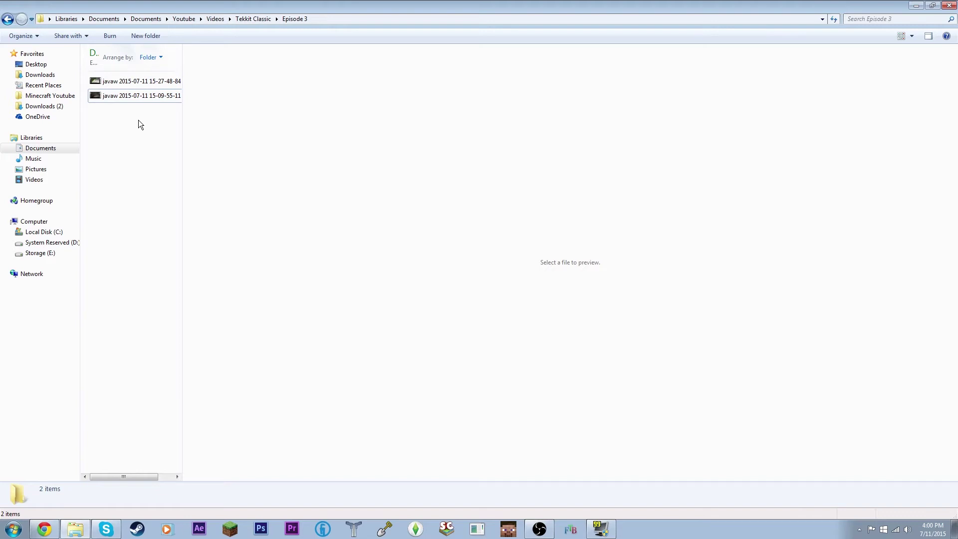
left_click(122, 81)
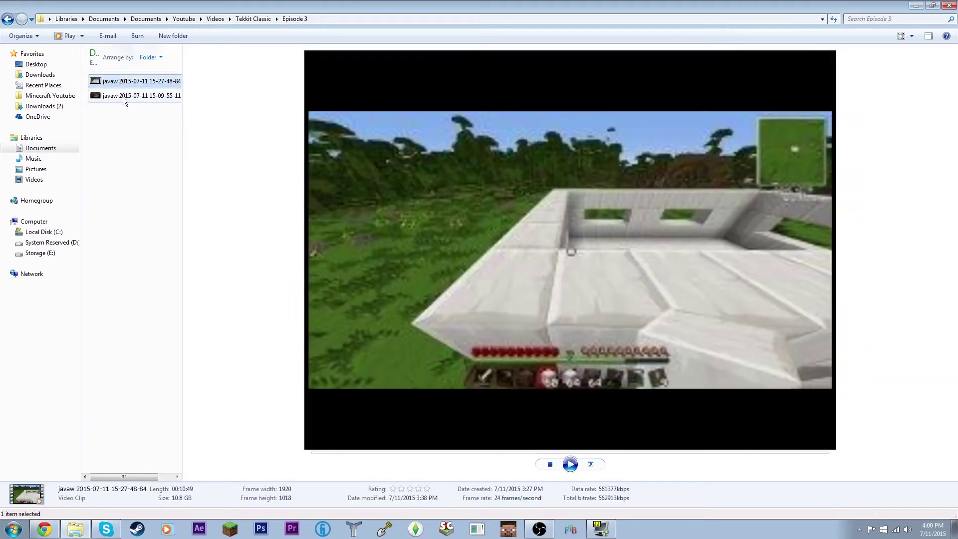
left_click(123, 97)
left_click(121, 118)
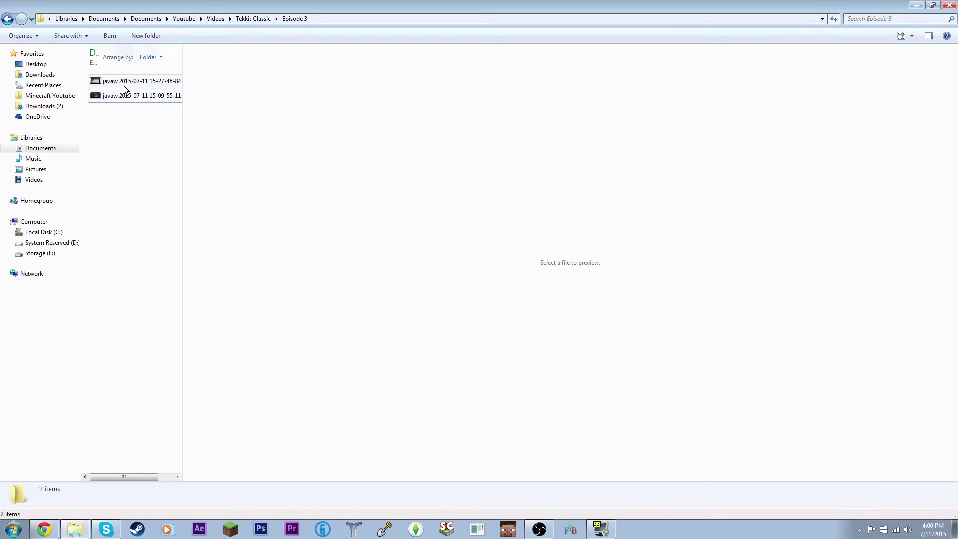
left_click(127, 82)
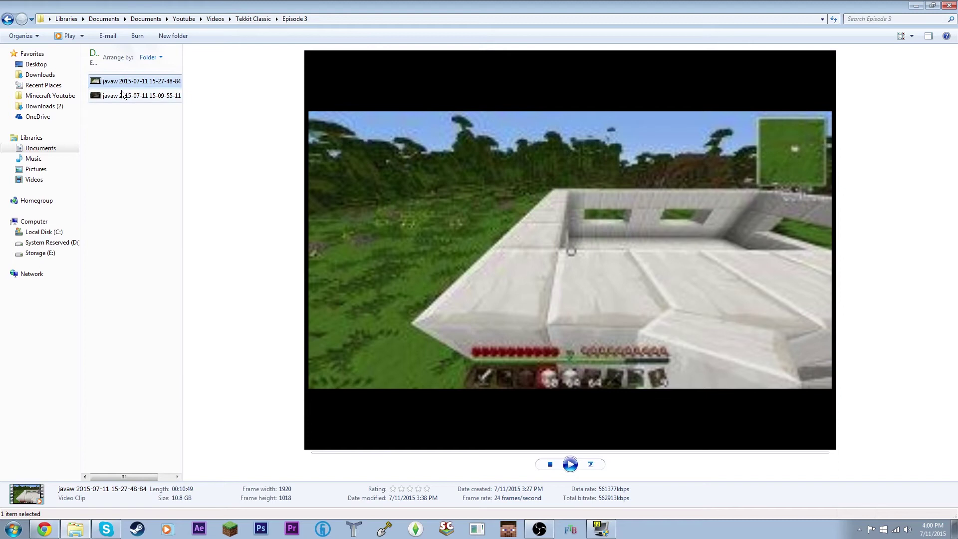
key("alt+Tab")
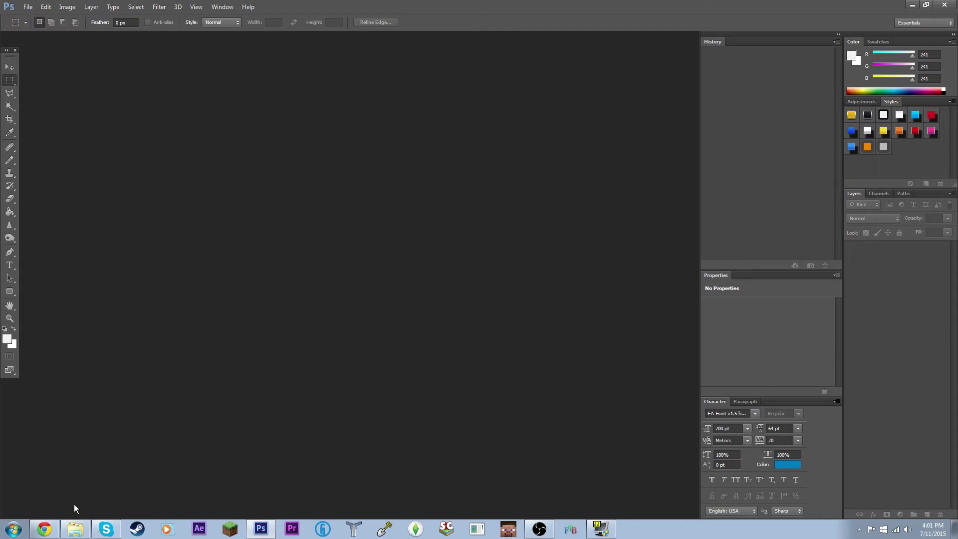
Restore Explorer and navigate to Documents > Youtube > Videos.
left_click(75, 529)
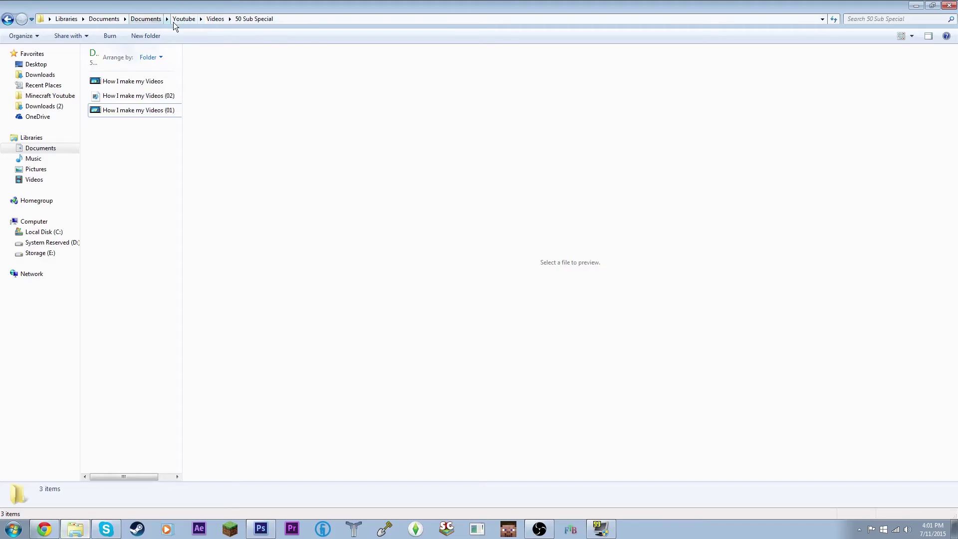
left_click(152, 19)
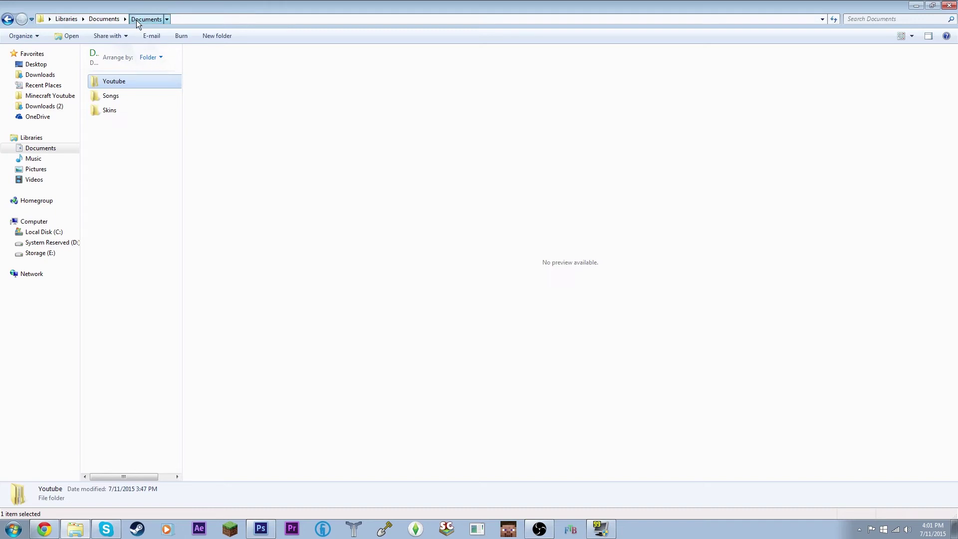
left_click(118, 20)
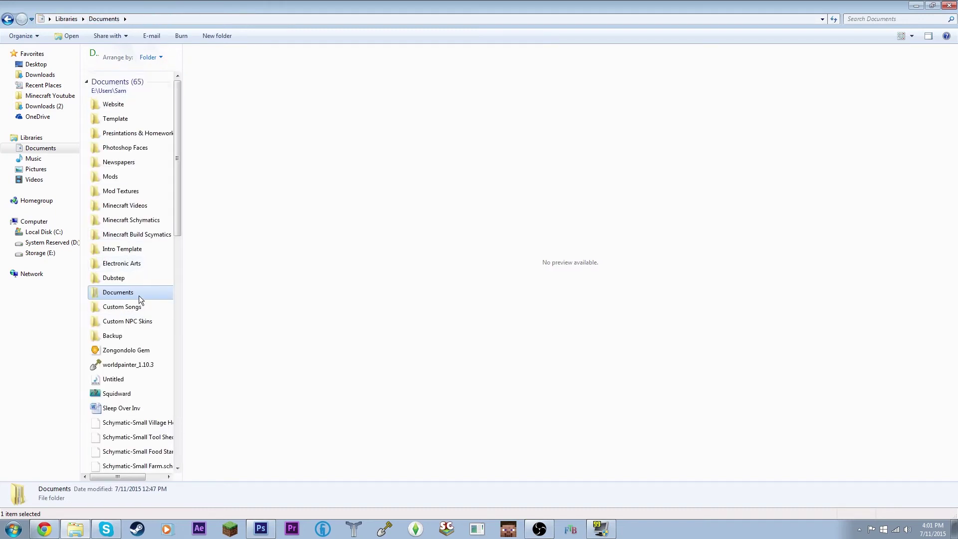
double_click(139, 296)
double_click(140, 83)
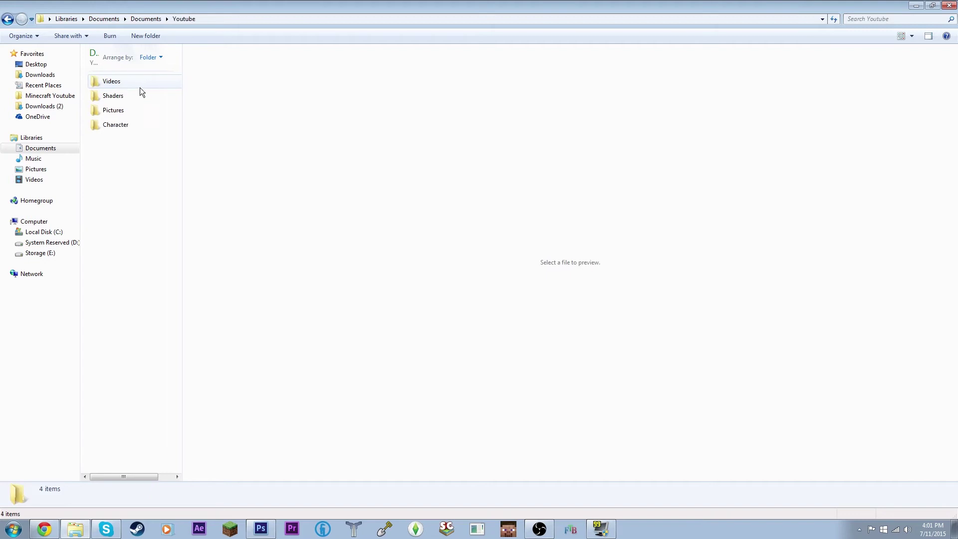
double_click(140, 83)
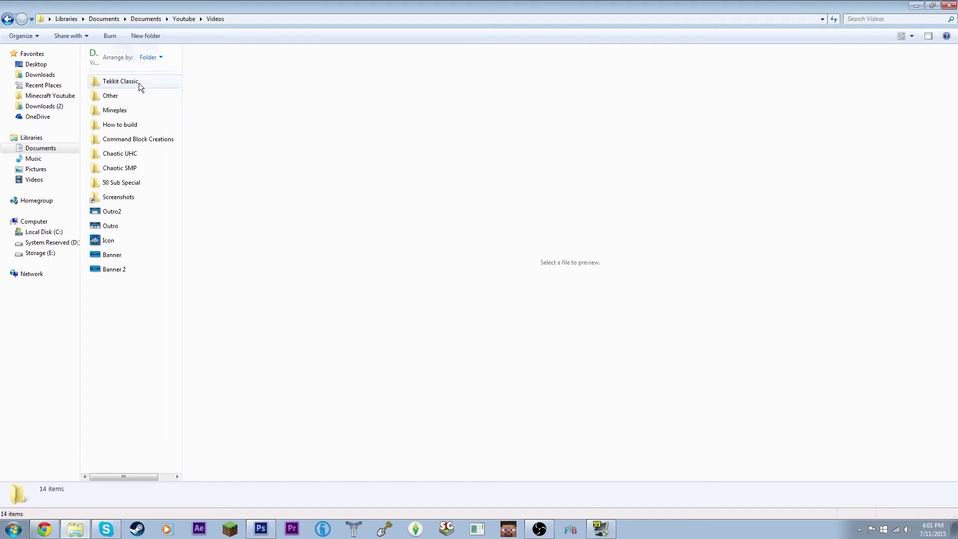
View the Outro2 end-screen image, close the viewer and return to Photoshop.
double_click(144, 211)
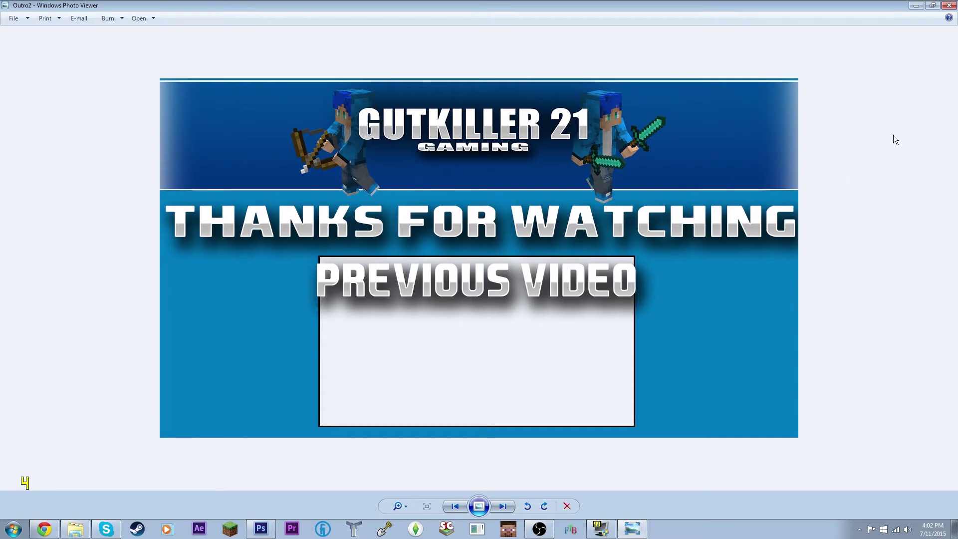
left_click(949, 6)
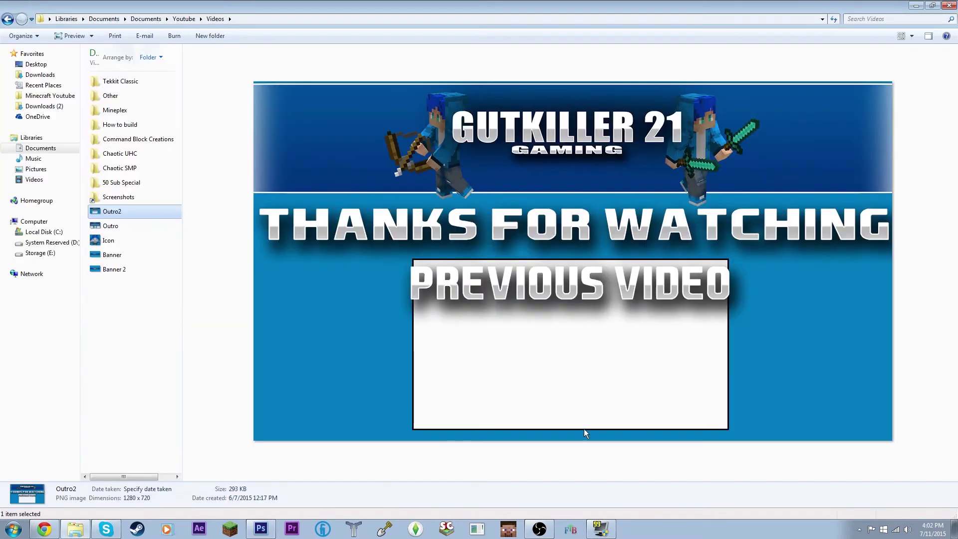
left_click(259, 528)
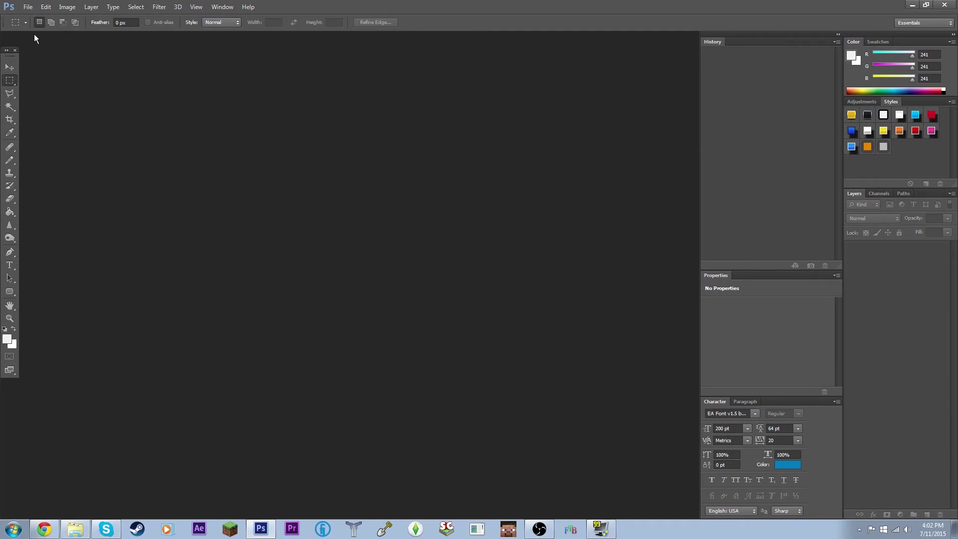
left_click(27, 7)
Open the New document dialog and enter a 1280 × 720 canvas size.
left_click(44, 19)
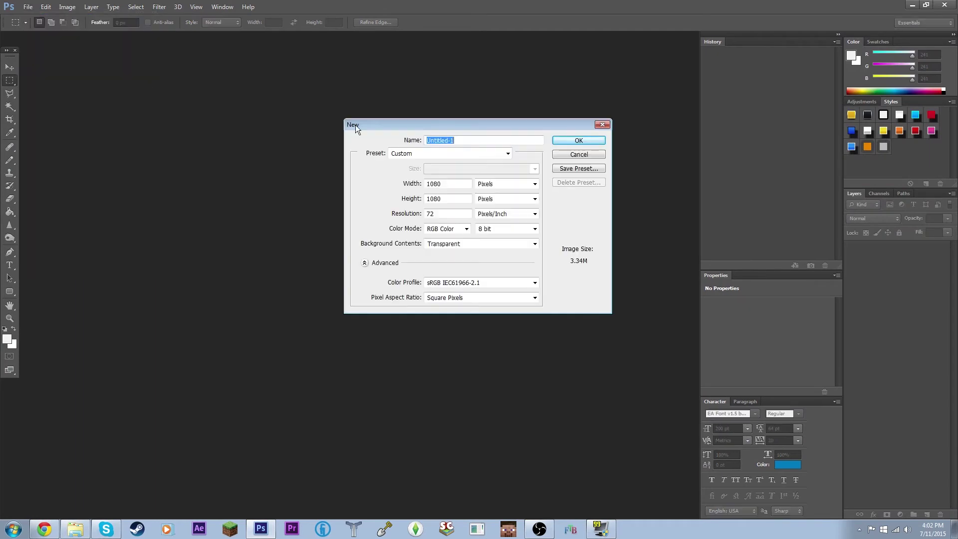
left_click(450, 186)
key("Escape")
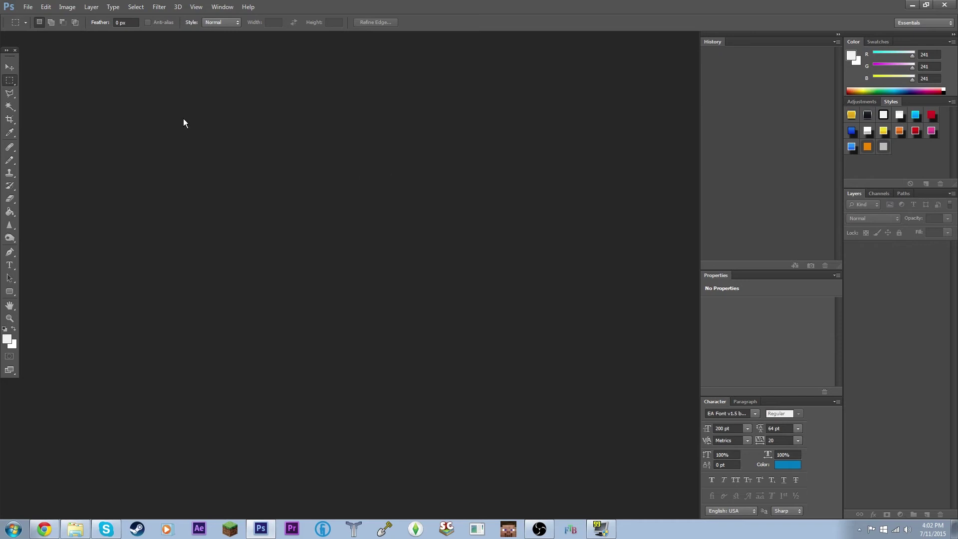
left_click(28, 9)
left_click(35, 17)
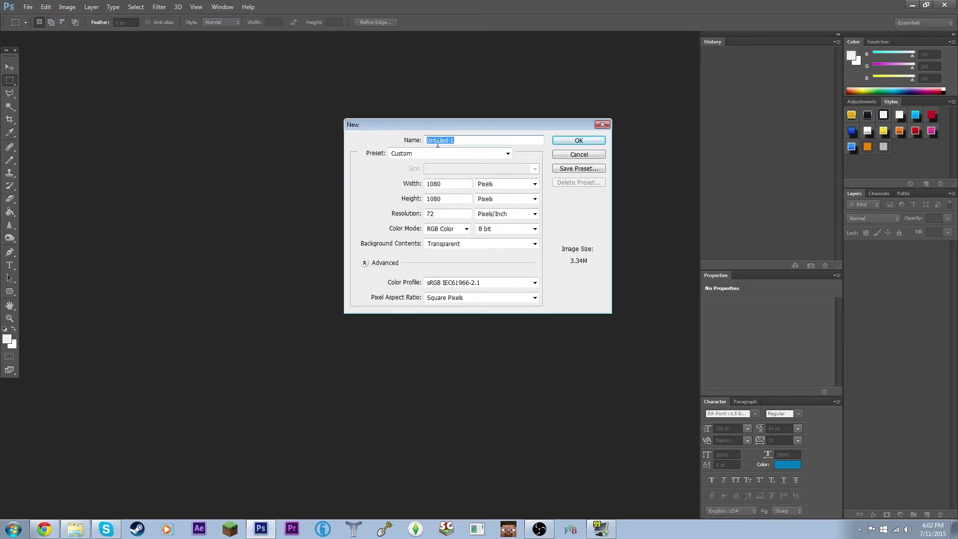
double_click(455, 184)
type("1")
type("280")
double_click(437, 198)
type("720")
left_click(400, 201)
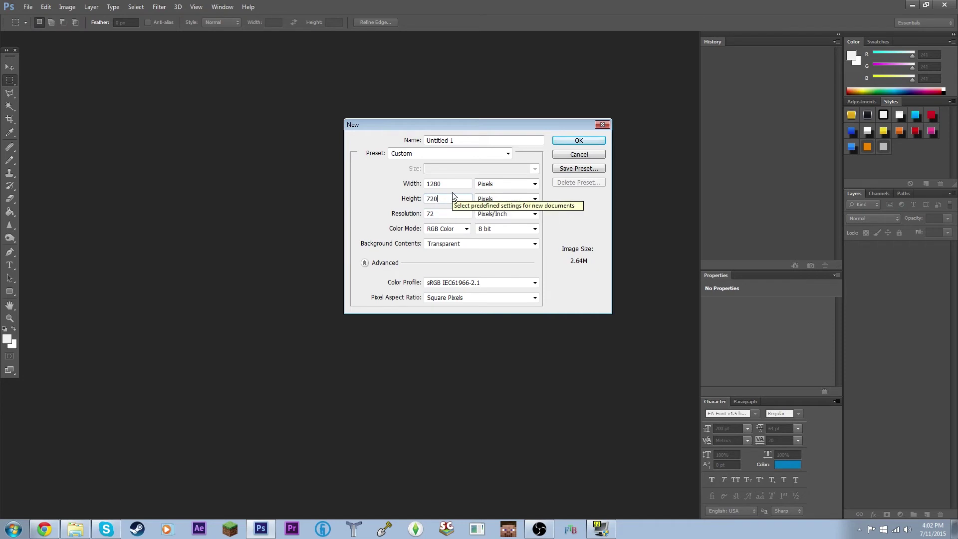
Change the canvas size to 1920 × 1080.
key("shift+Tab")
type("1920")
key("Tab")
type("1080")
key("Tab")
key("shift+Tab")
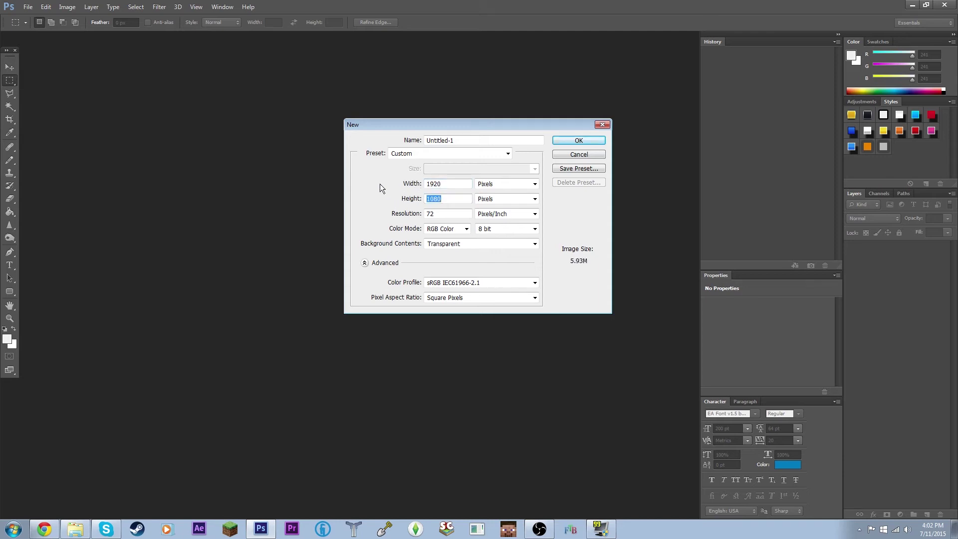
Keep width and height in pixels and create the transparent 1920 × 1080 document.
left_click(514, 183)
left_click(511, 191)
left_click(509, 200)
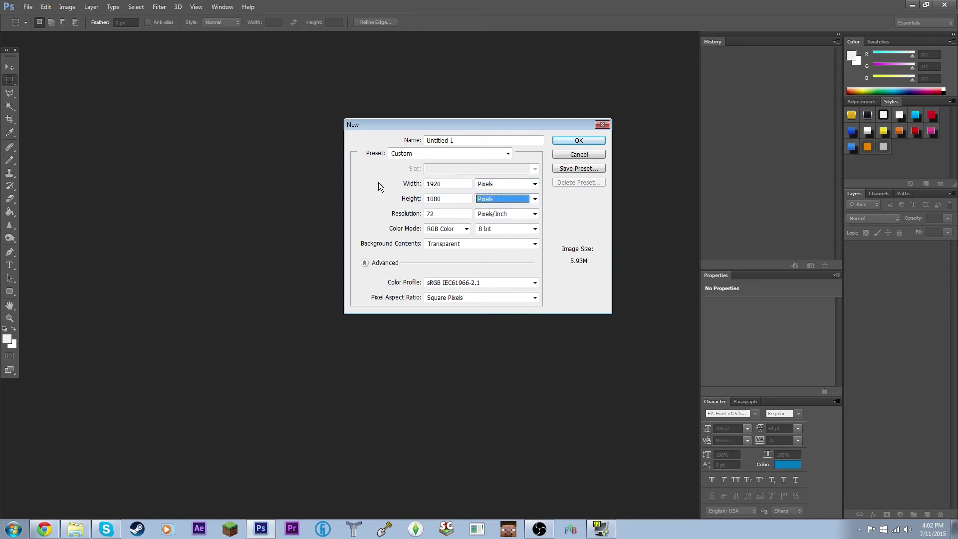
left_click(521, 203)
left_click(520, 202)
left_click(569, 142)
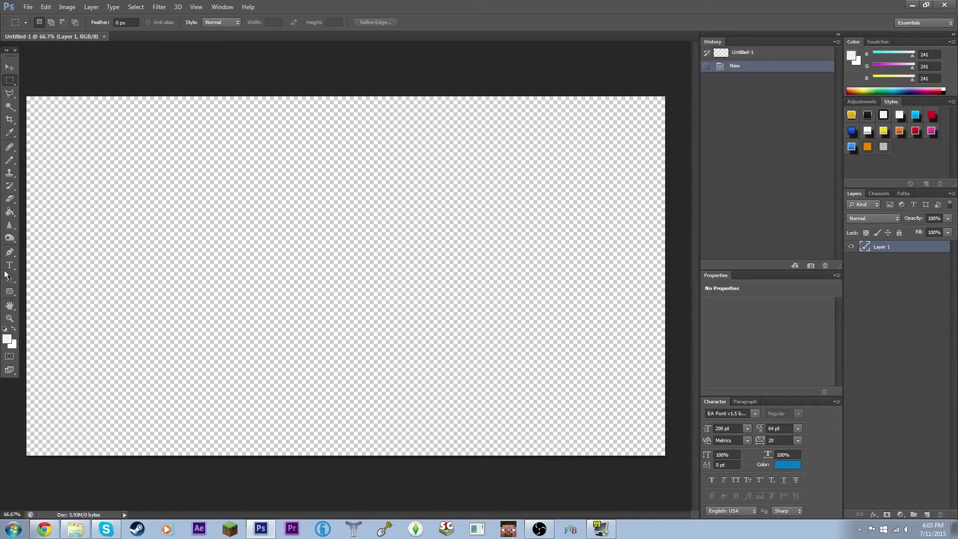
left_click(8, 340)
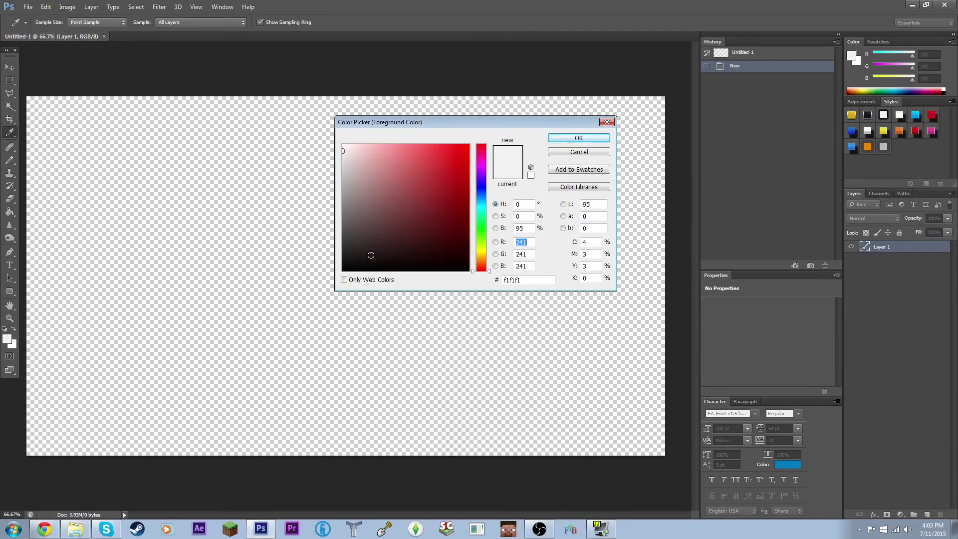
Float Explorer over the canvas, open the Shaders folder and select Background 15.
left_click(606, 123)
left_click(88, 530)
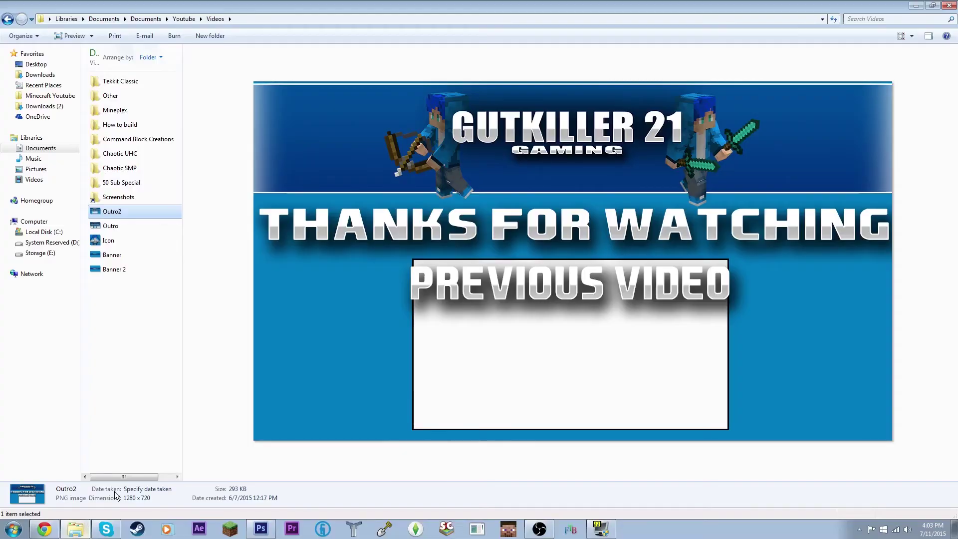
left_click(933, 6)
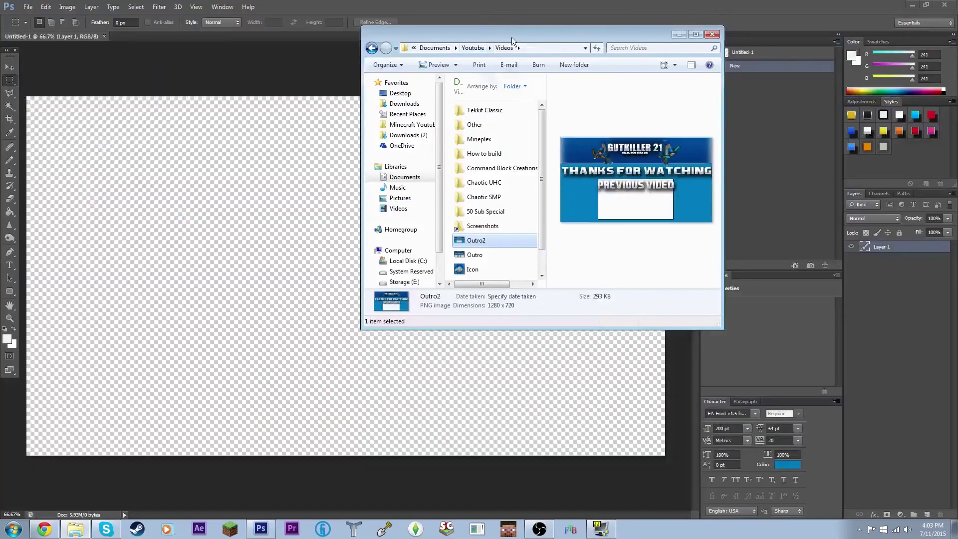
left_click_drag(511, 37, 592, 79)
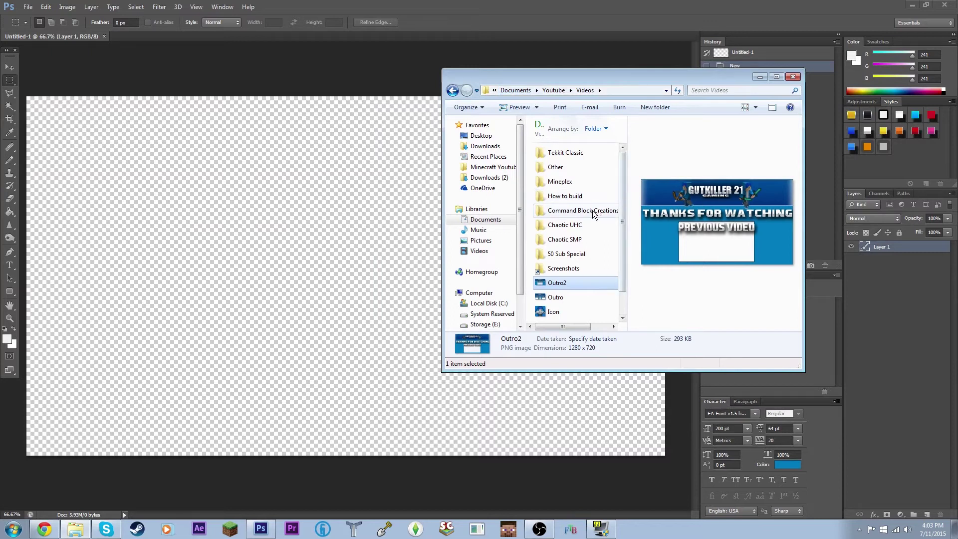
left_click(554, 90)
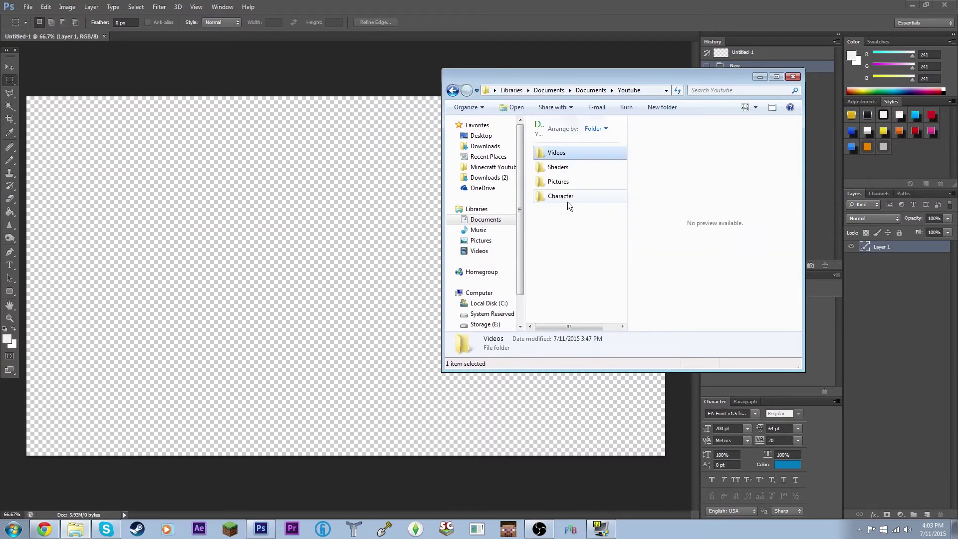
double_click(583, 168)
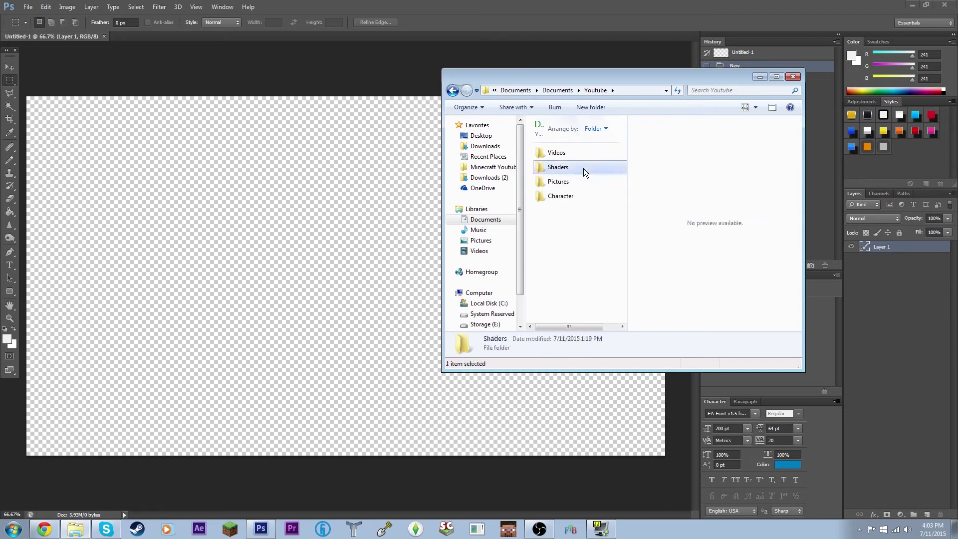
left_click(588, 155)
left_click(588, 168)
left_click(582, 181)
left_click(578, 173)
Drop Background 15 onto the canvas, scale it to fill, and place it.
left_click_drag(577, 173, 313, 250)
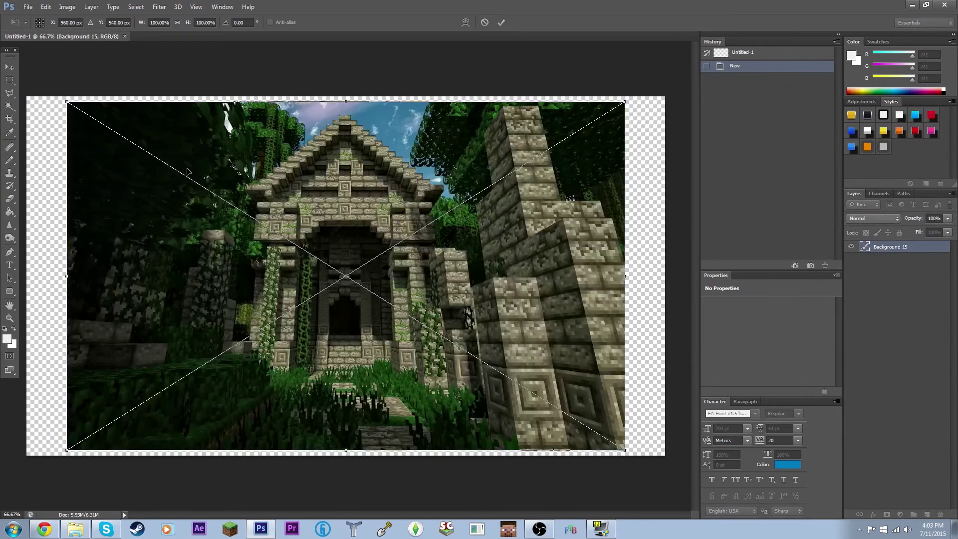
key("ctrl+minus")
left_click_drag(136, 145, 97, 121)
left_click_drag(555, 404, 590, 433)
left_click(9, 67)
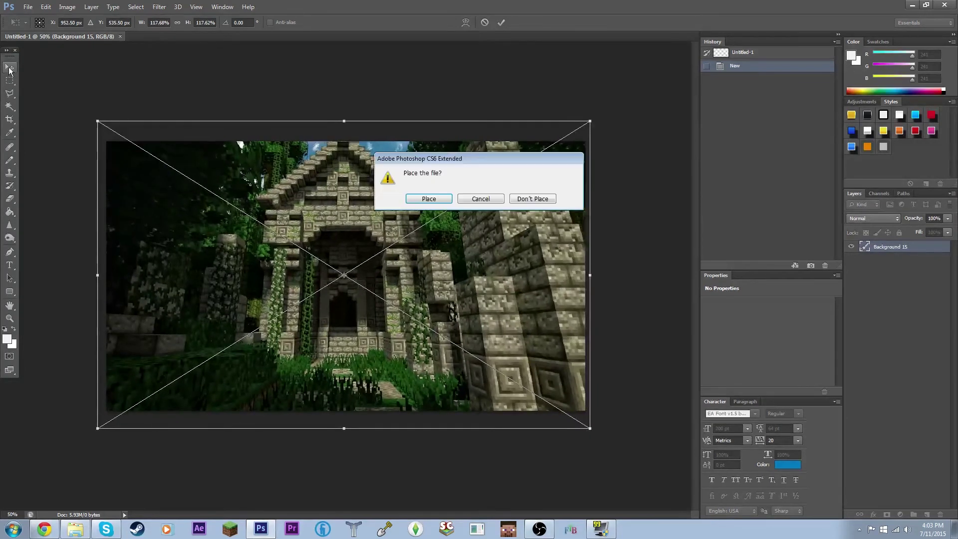
left_click(429, 199)
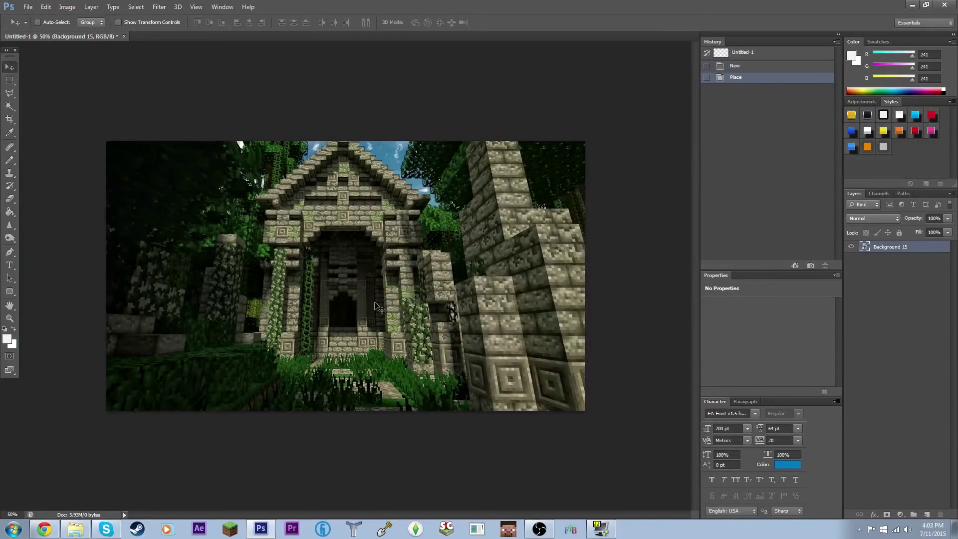
key("ctrl+plus")
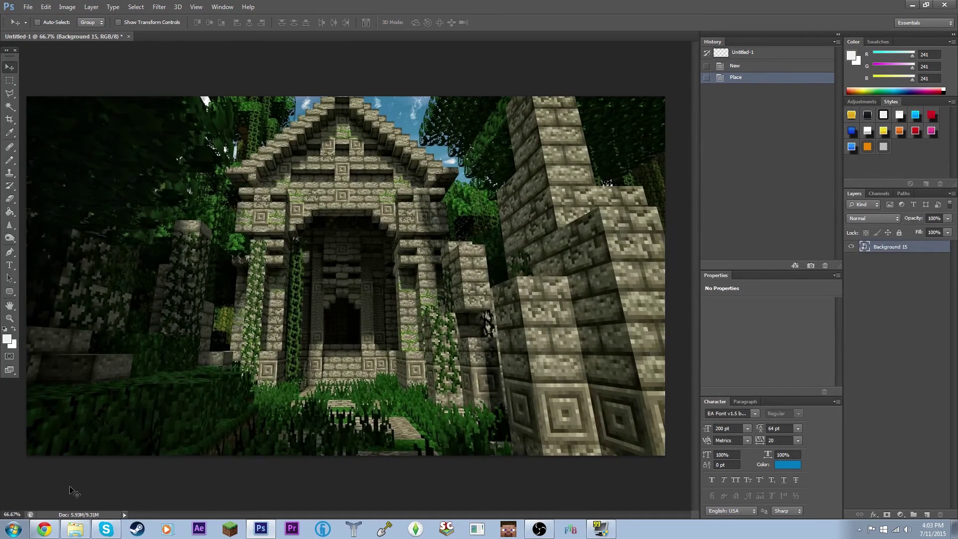
left_click(75, 529)
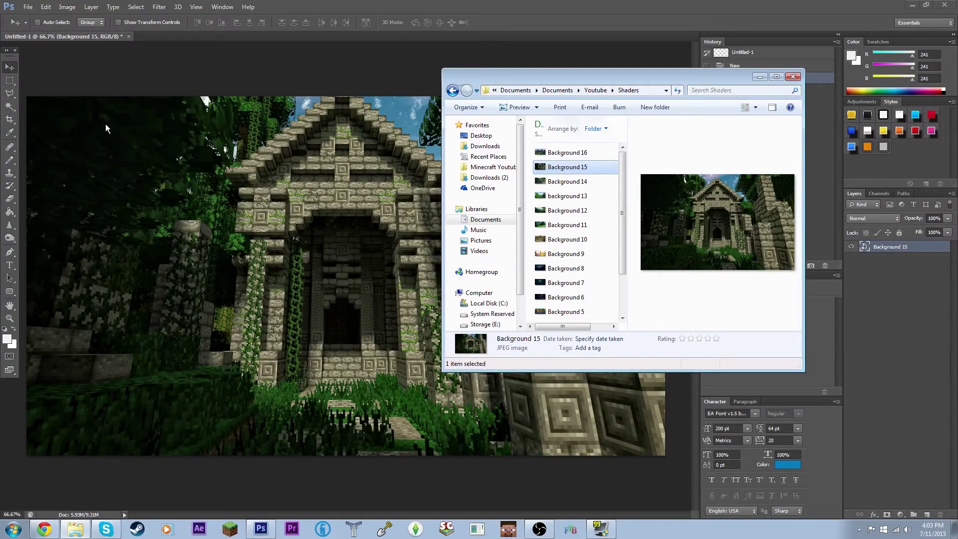
left_click(306, 70)
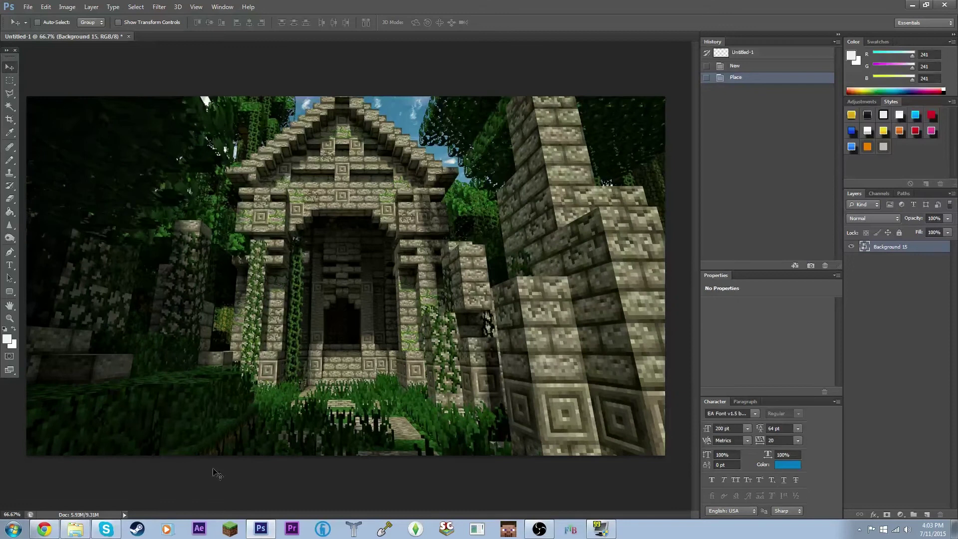
left_click(77, 530)
left_click_drag(622, 203, 622, 242)
left_click(566, 301)
left_click(577, 243)
left_click(566, 172)
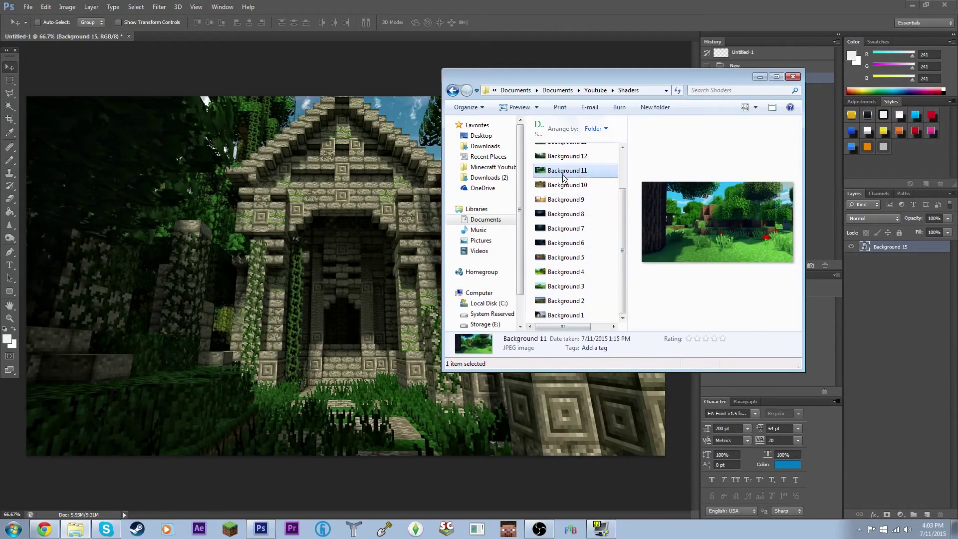
left_click(760, 77)
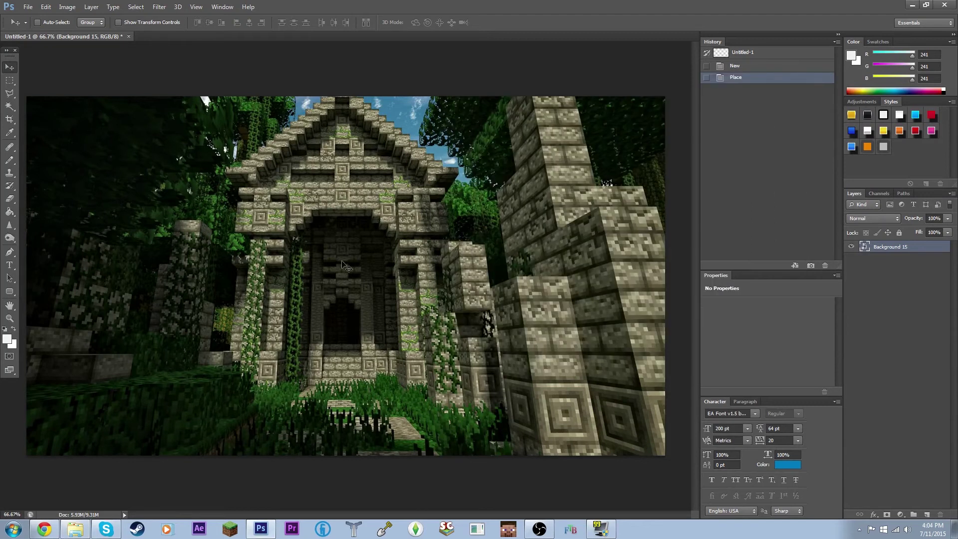
left_click(909, 286)
Type a first GUTKILLER21 title, move it, then delete that text layer.
left_click(9, 265)
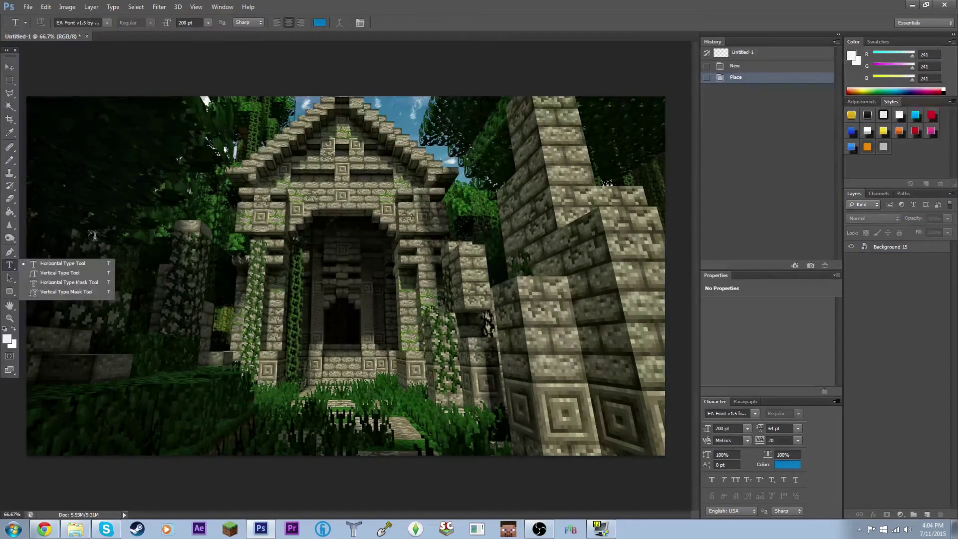
left_click(274, 250)
type("GUTK")
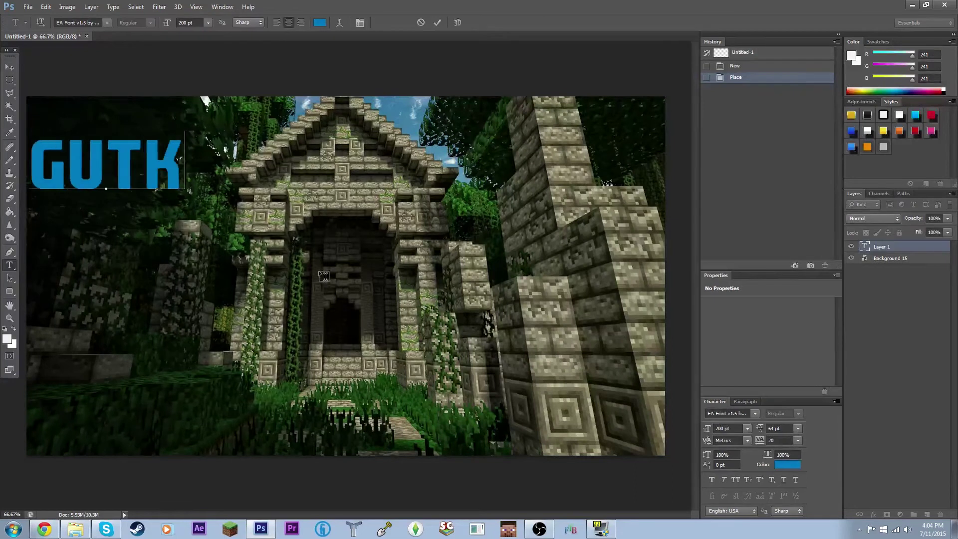
type("ILLER21")
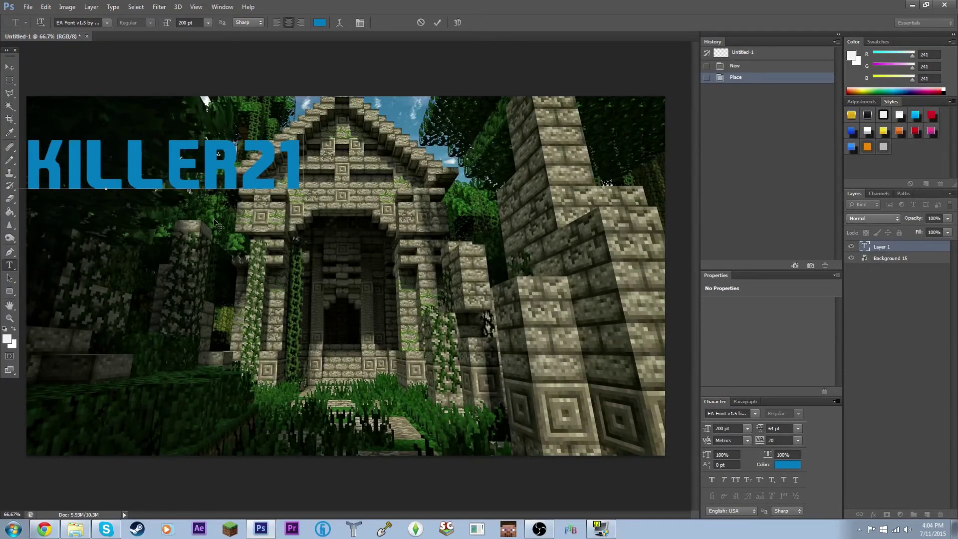
left_click(9, 66)
left_click_drag(120, 163, 335, 166)
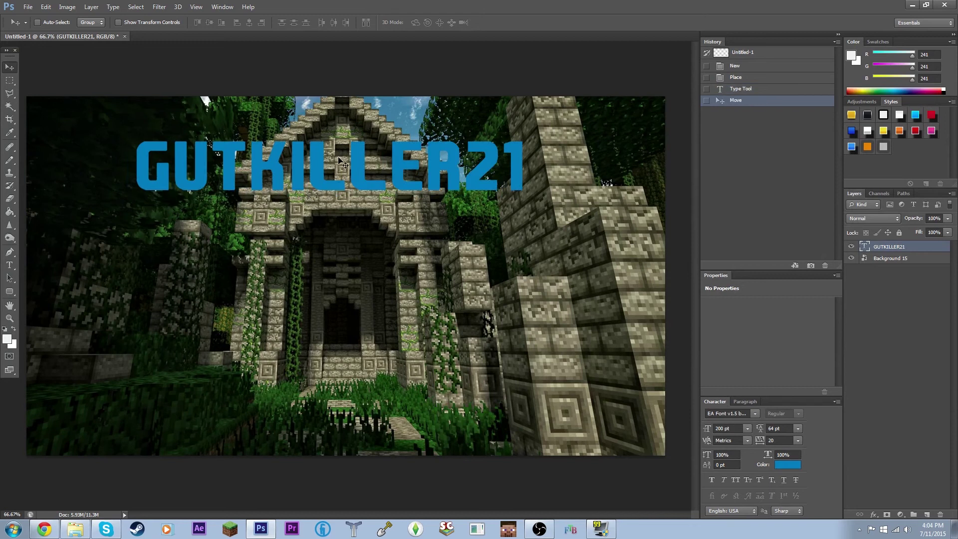
key("Delete")
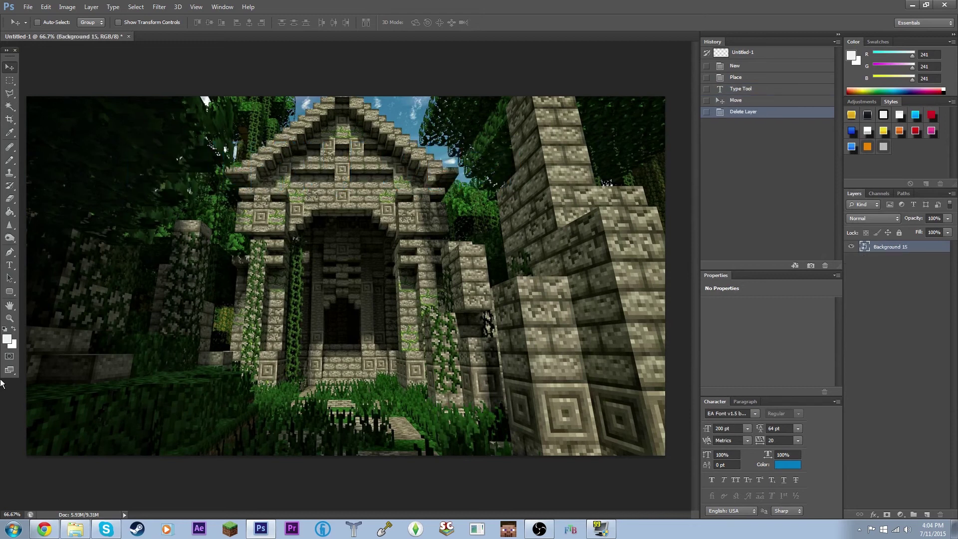
Retype GUTKILLER21 and centre it across the top of the canvas.
left_click(9, 266)
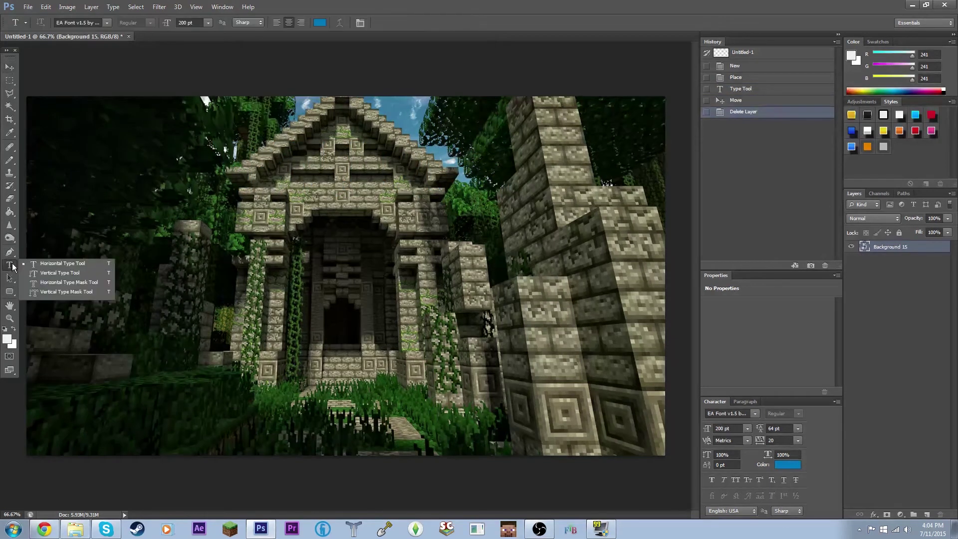
left_click(145, 190)
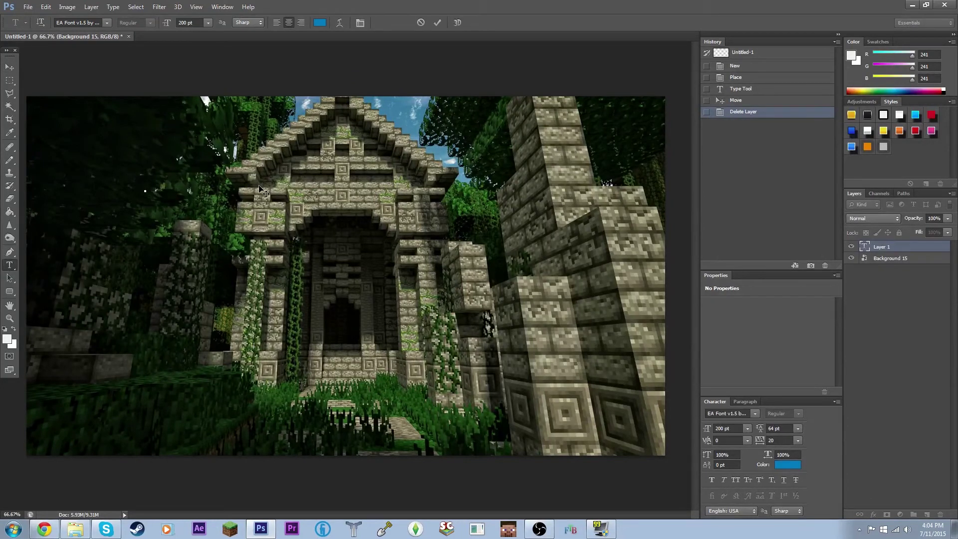
type("GUT")
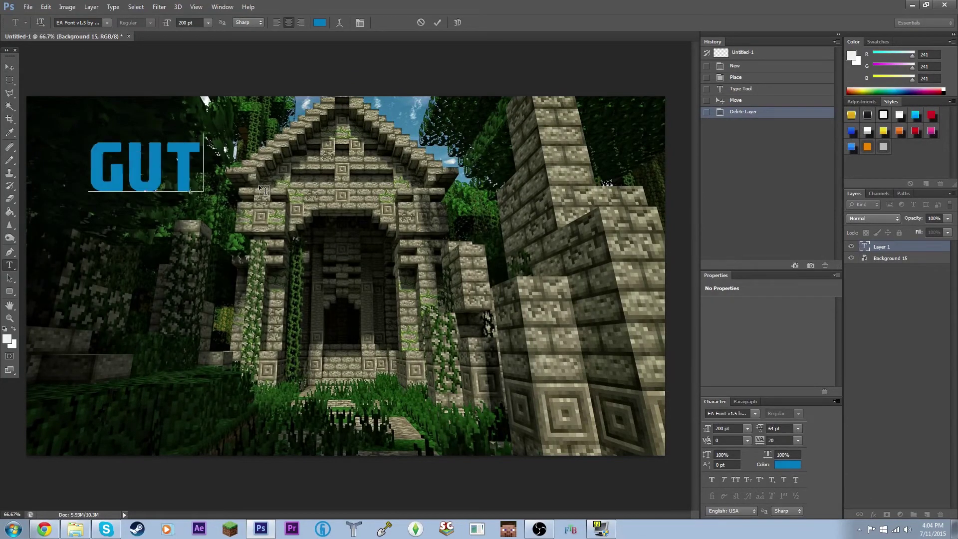
type("KILLER21")
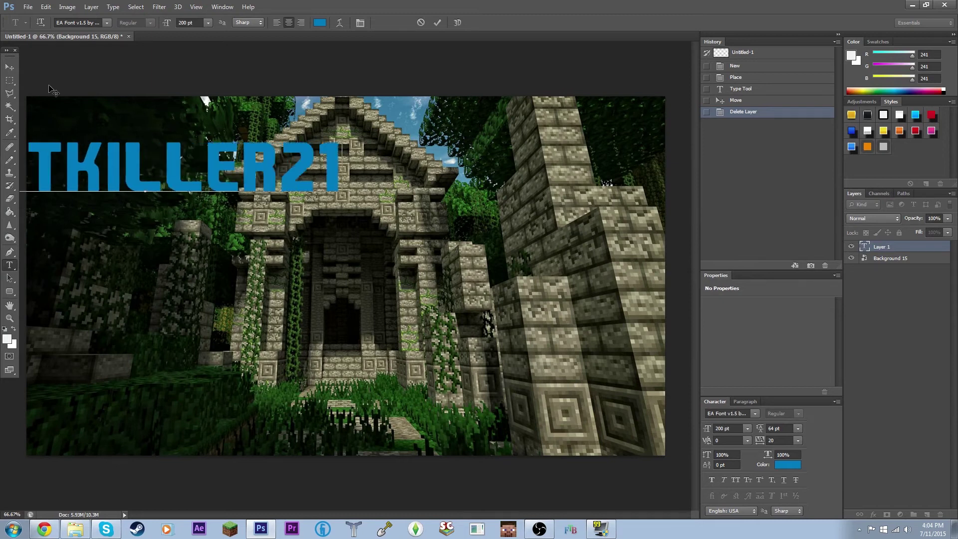
left_click(10, 66)
left_click_drag(175, 166, 362, 149)
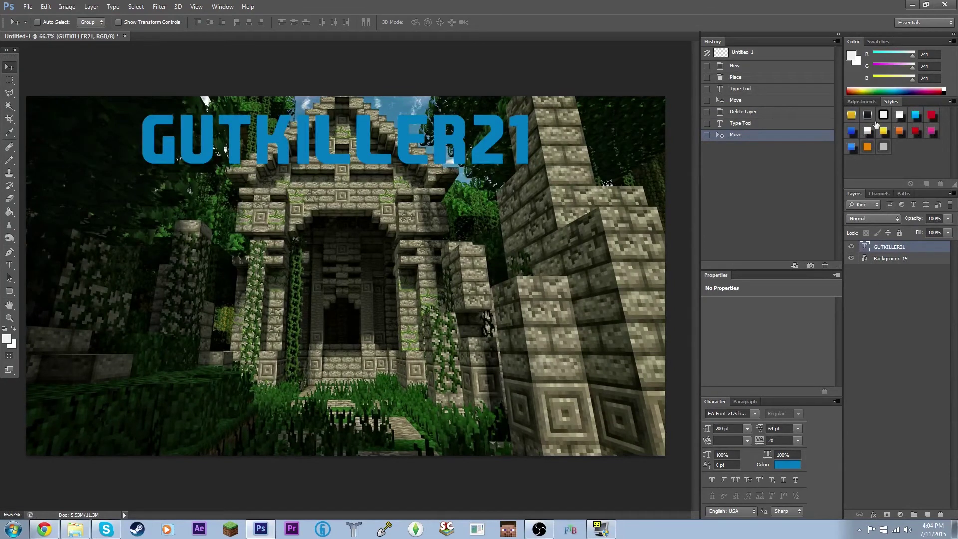
Try silver and grey outlined preset styles on the title from the Styles panel.
left_click(899, 290)
left_click(893, 248)
left_click(869, 131)
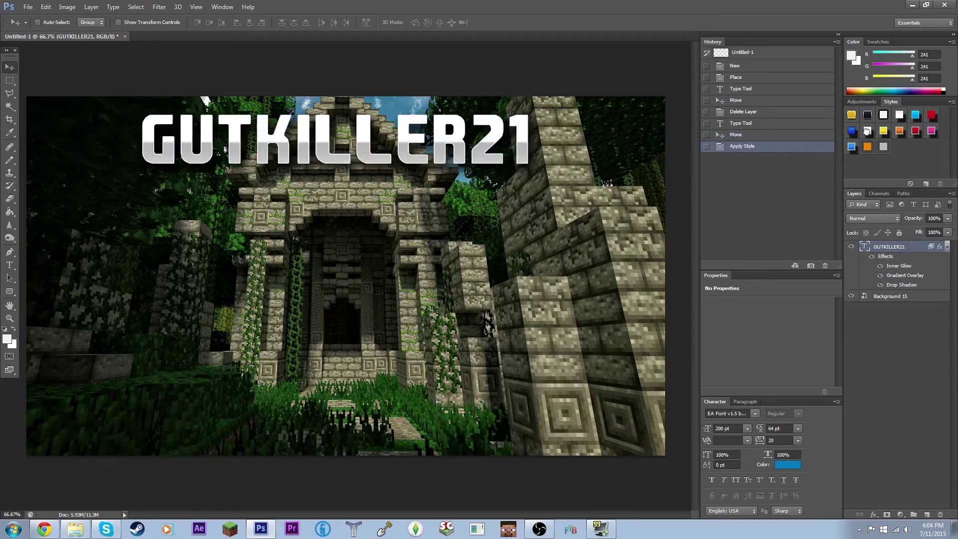
left_click_drag(421, 158, 428, 154)
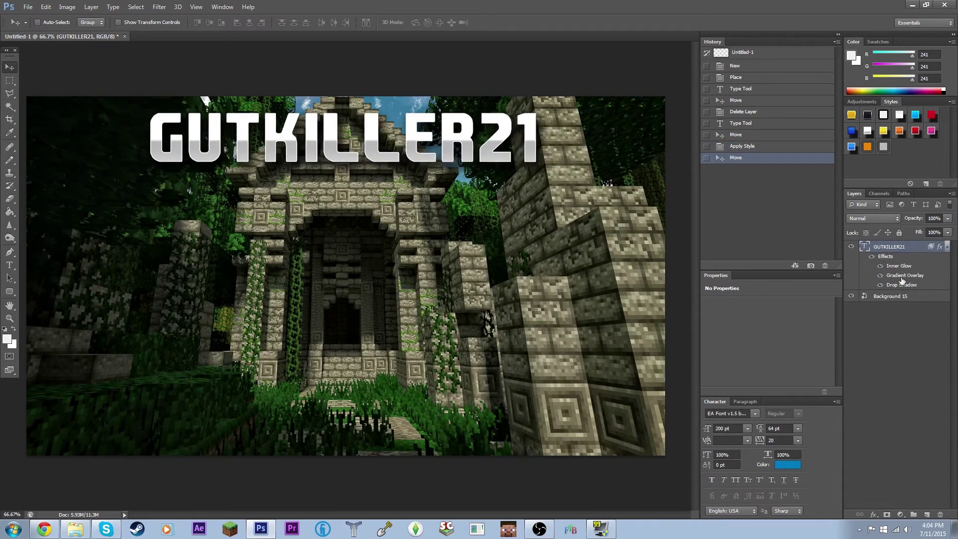
left_click(947, 248)
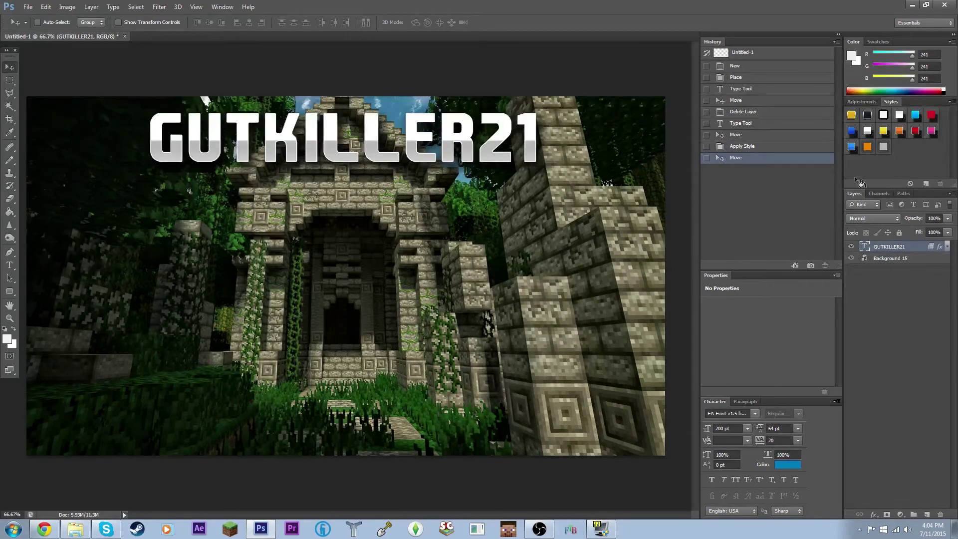
left_click(884, 147)
Open the title's Blending Options and turn off Stroke and Color Overlay.
right_click(881, 248)
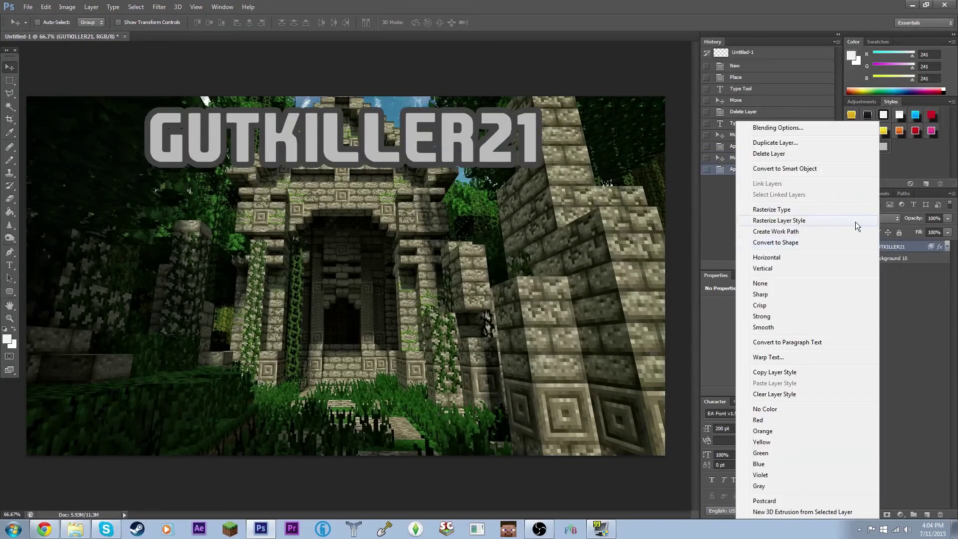
left_click(901, 250)
right_click(901, 252)
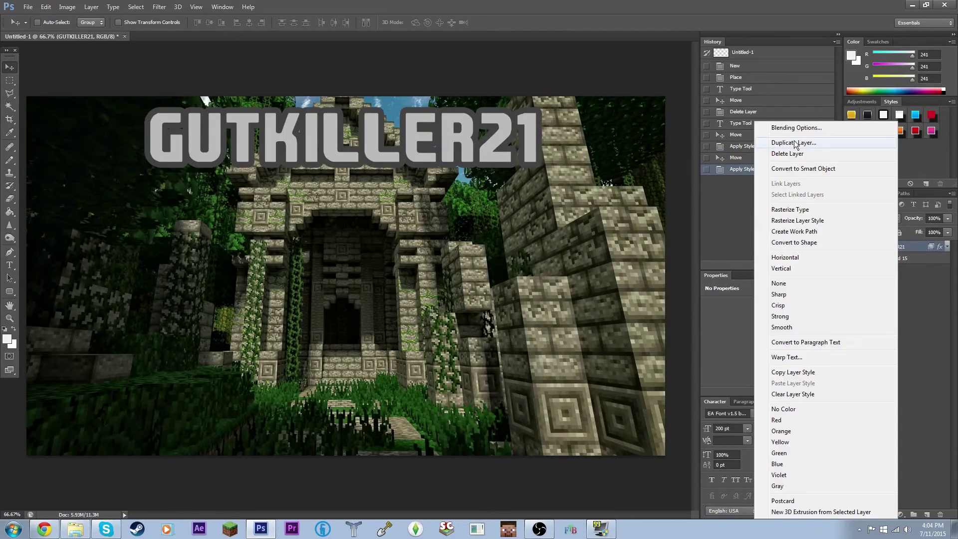
left_click(809, 125)
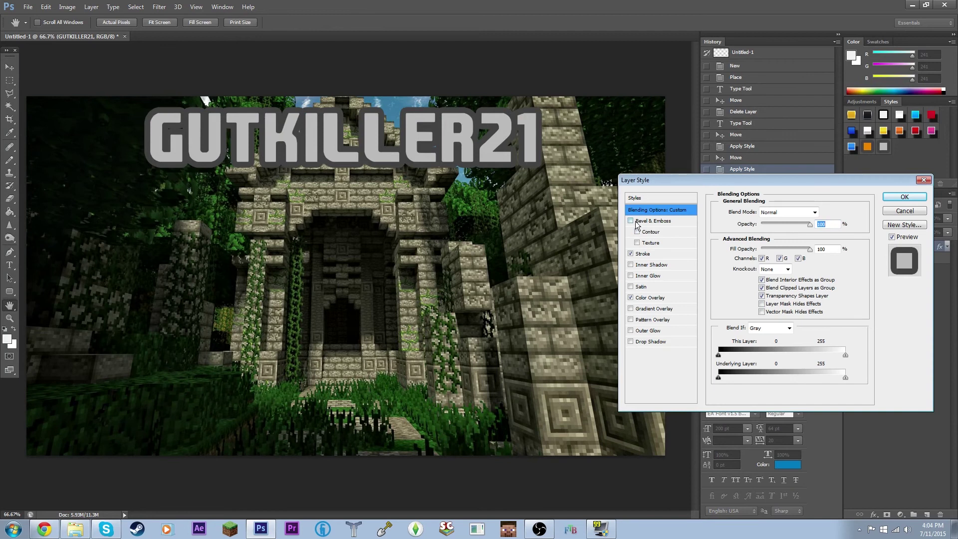
left_click(630, 254)
left_click(631, 298)
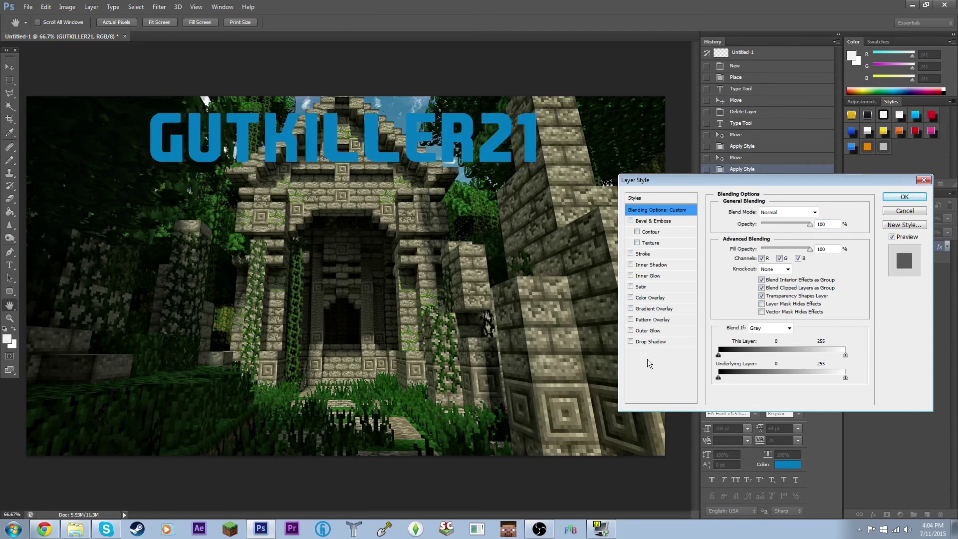
Add a Gradient Overlay with light grey and white stops at 39% and 47%.
left_click(631, 308)
left_click(659, 309)
left_click(785, 239)
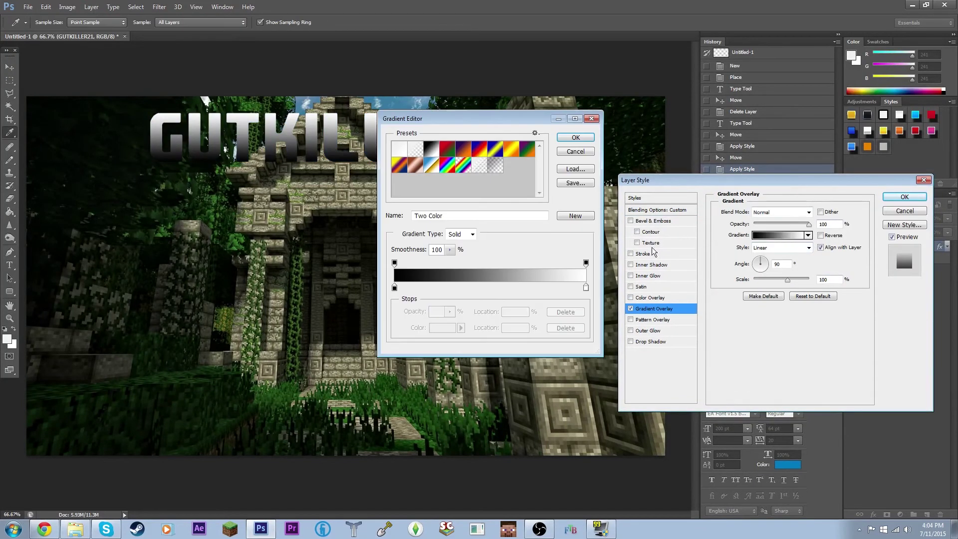
left_click(394, 288)
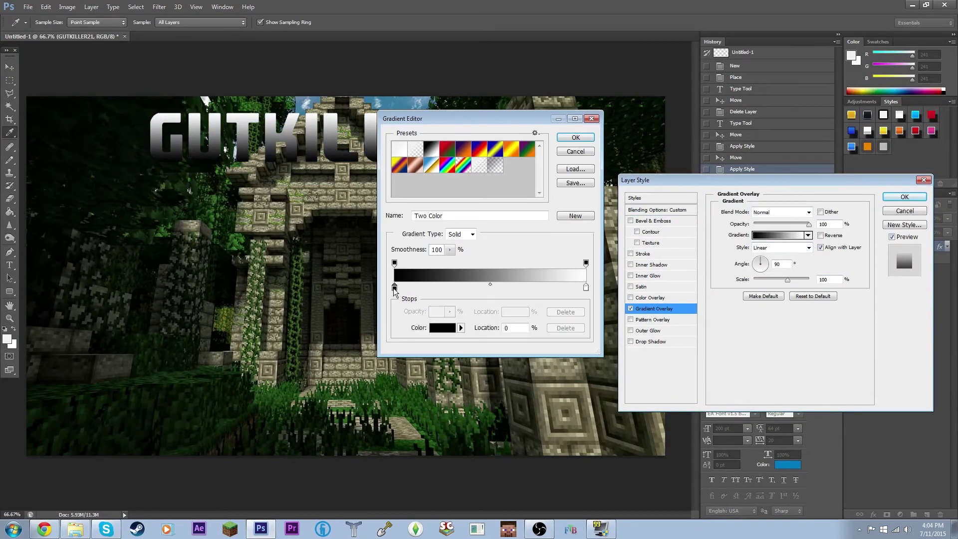
left_click(592, 119)
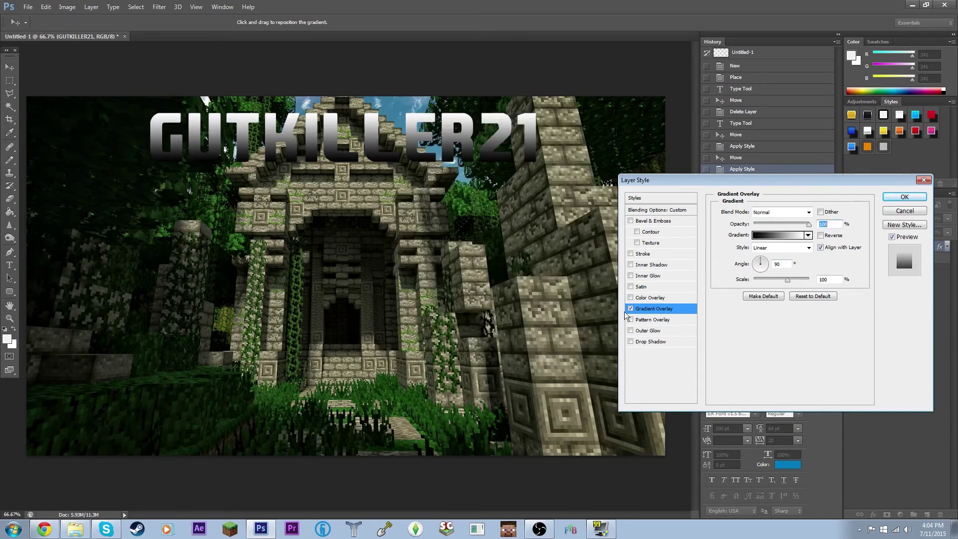
left_click(767, 239)
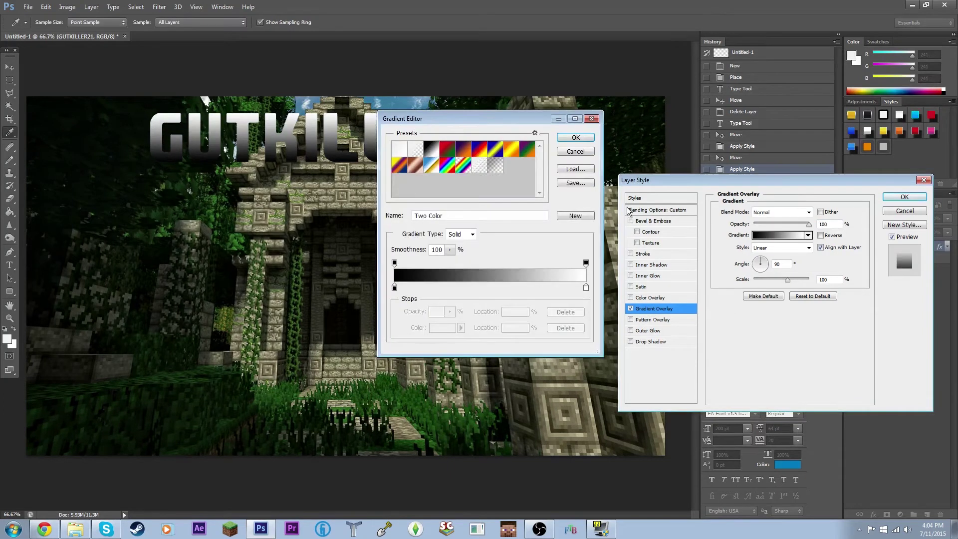
left_click_drag(394, 288, 468, 288)
left_click_drag(586, 288, 484, 288)
double_click(468, 288)
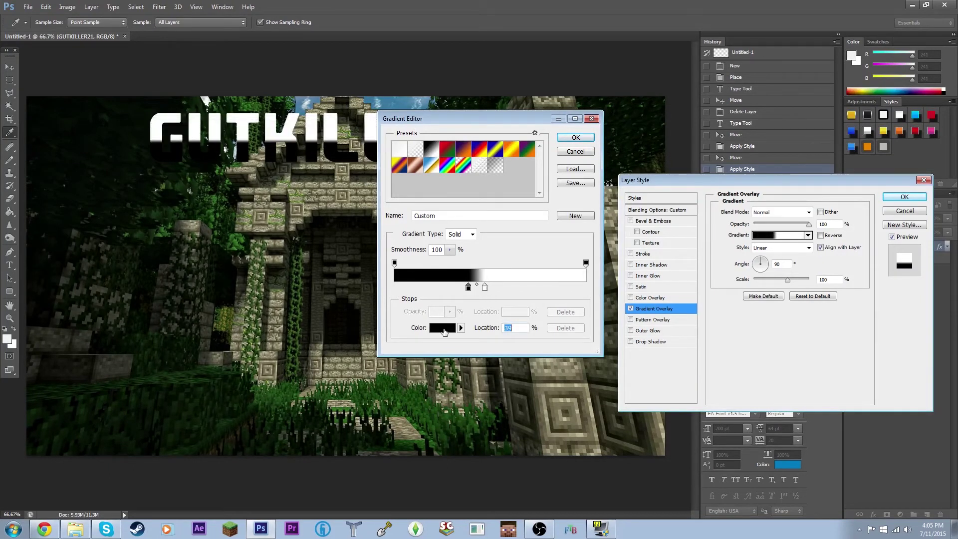
left_click_drag(375, 191, 343, 170)
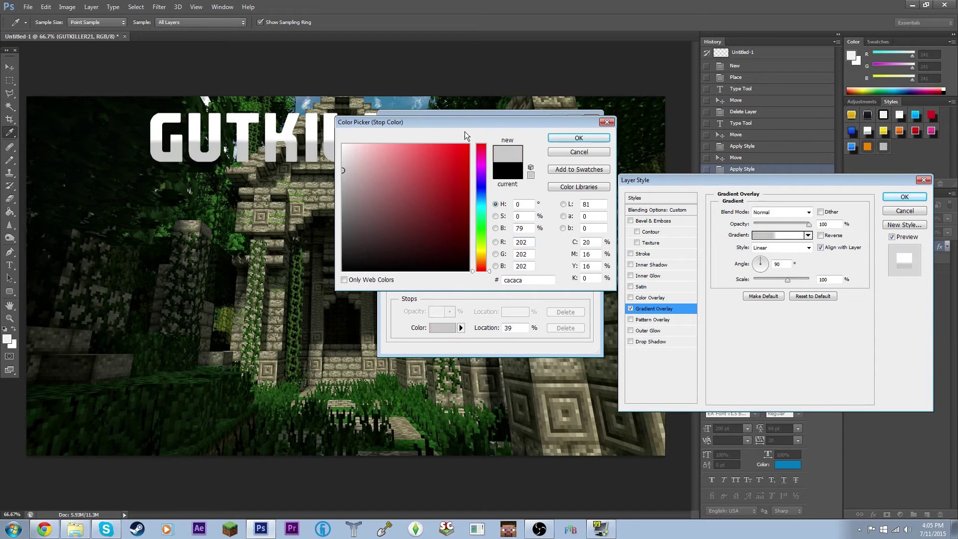
left_click(574, 139)
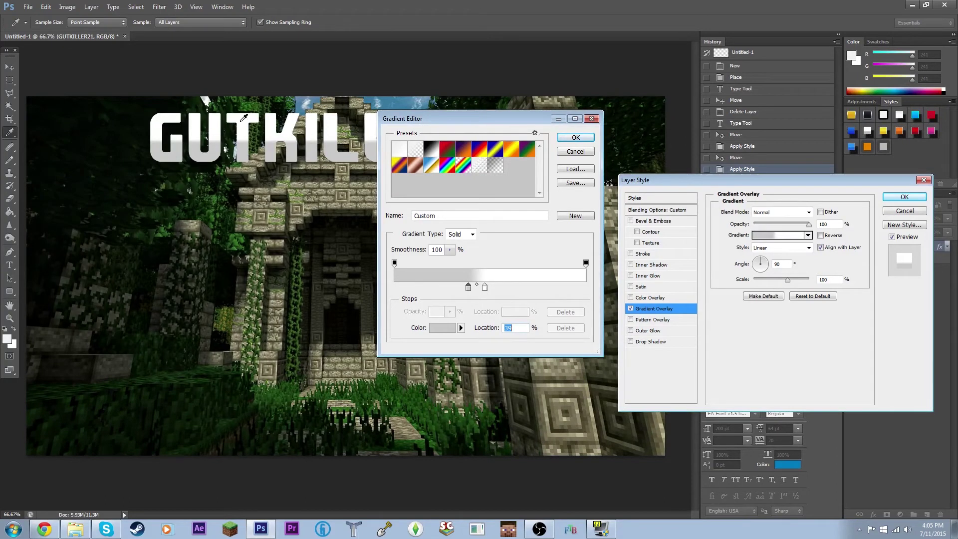
left_click(576, 138)
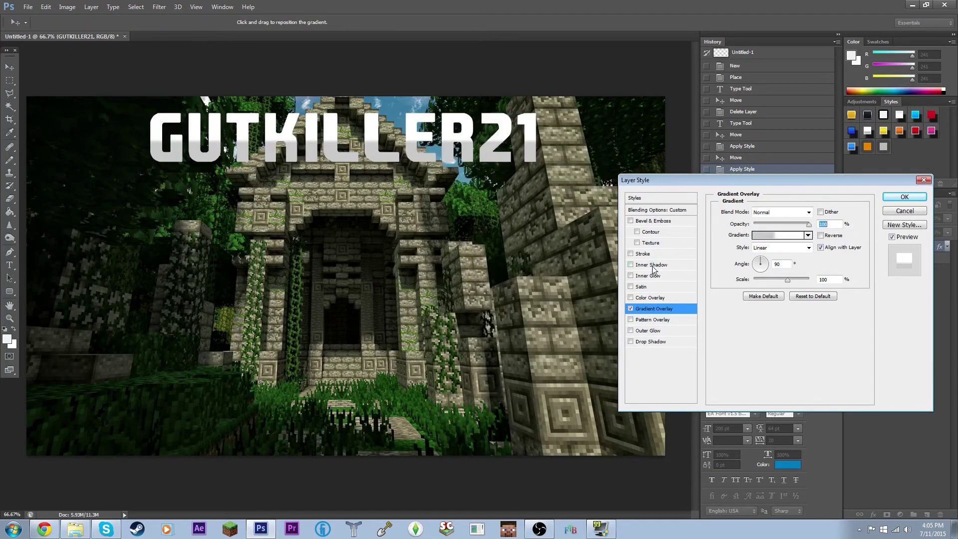
Re-enable Stroke as a thin black outline on the title.
left_click(631, 254)
left_click(645, 254)
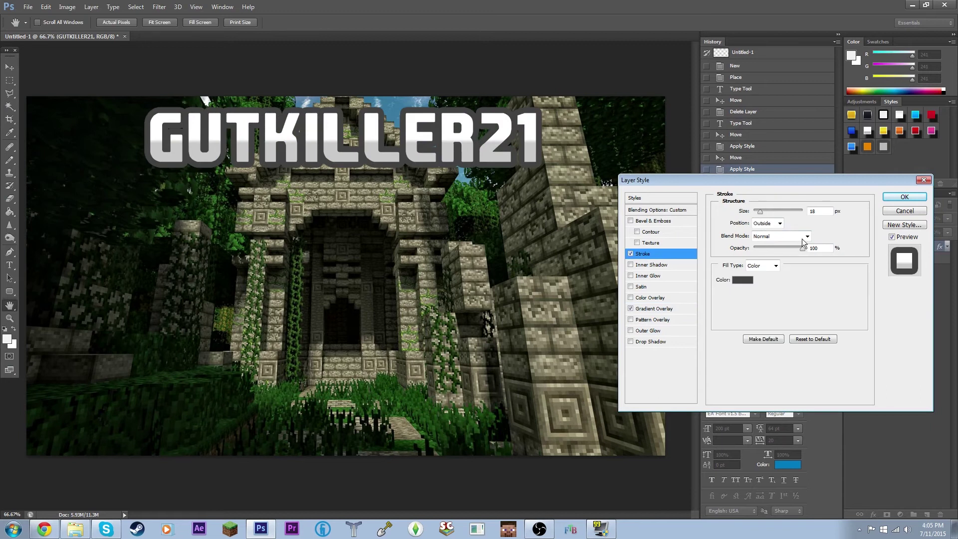
left_click_drag(761, 211, 756, 213)
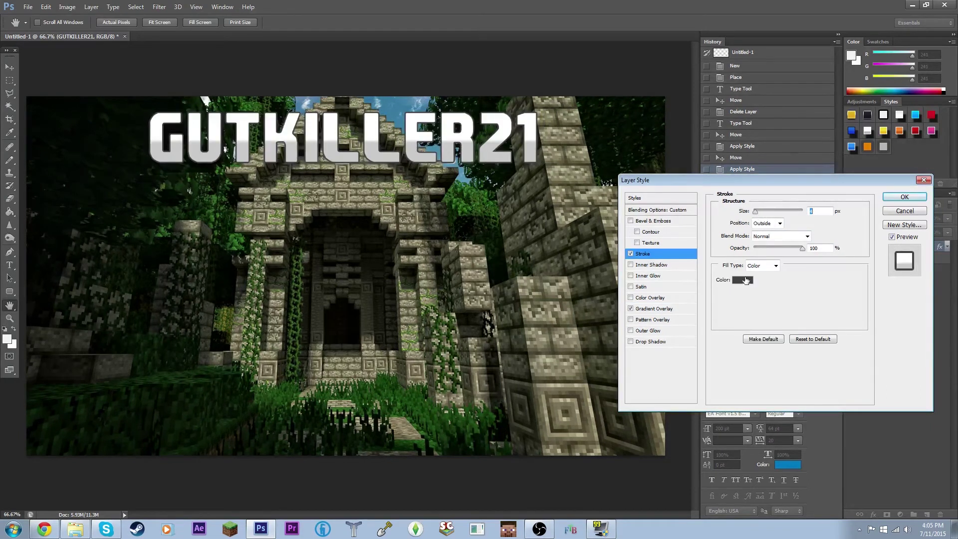
left_click(743, 280)
left_click(335, 276)
left_click(574, 140)
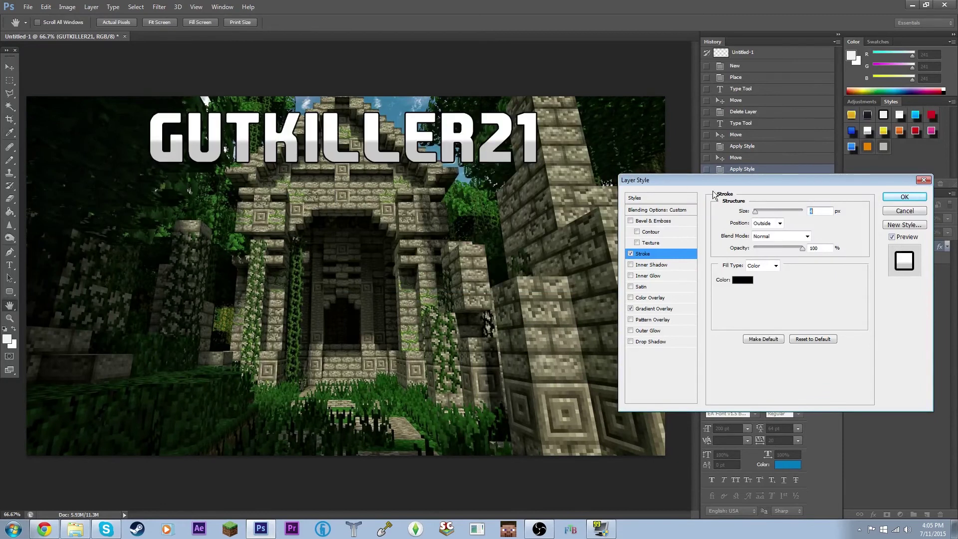
Apply the silver style to GUTKILLER21, review its layer style, and toggle its visibility.
left_click(904, 197)
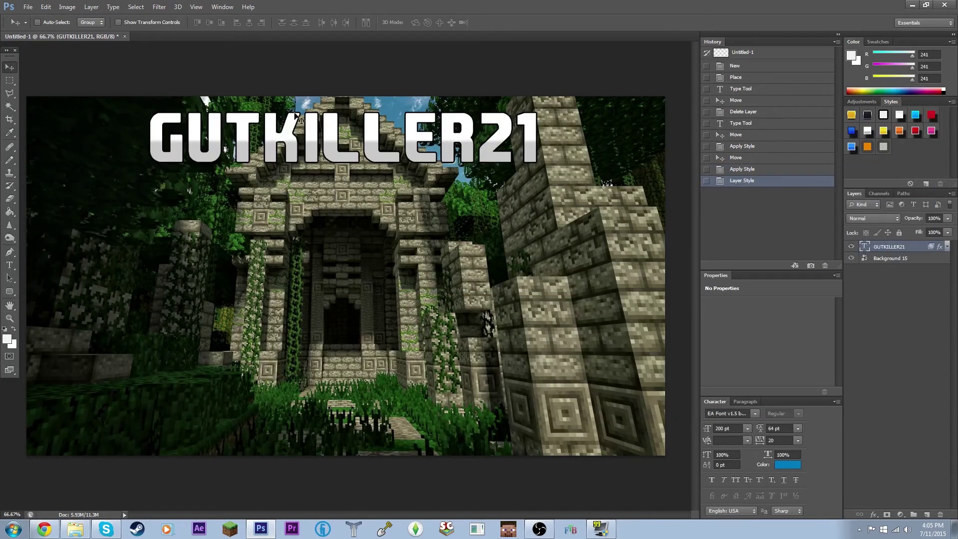
left_click(867, 131)
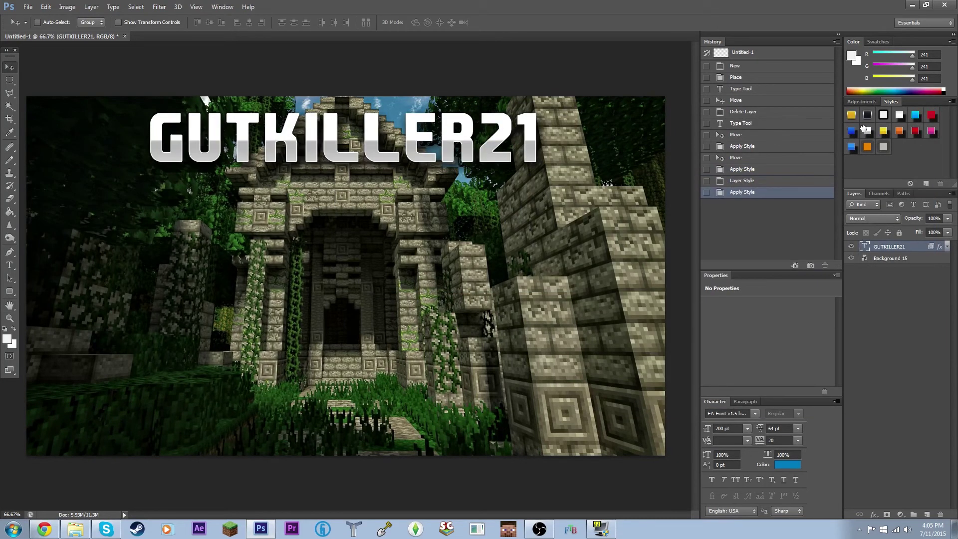
right_click(919, 247)
left_click(813, 128)
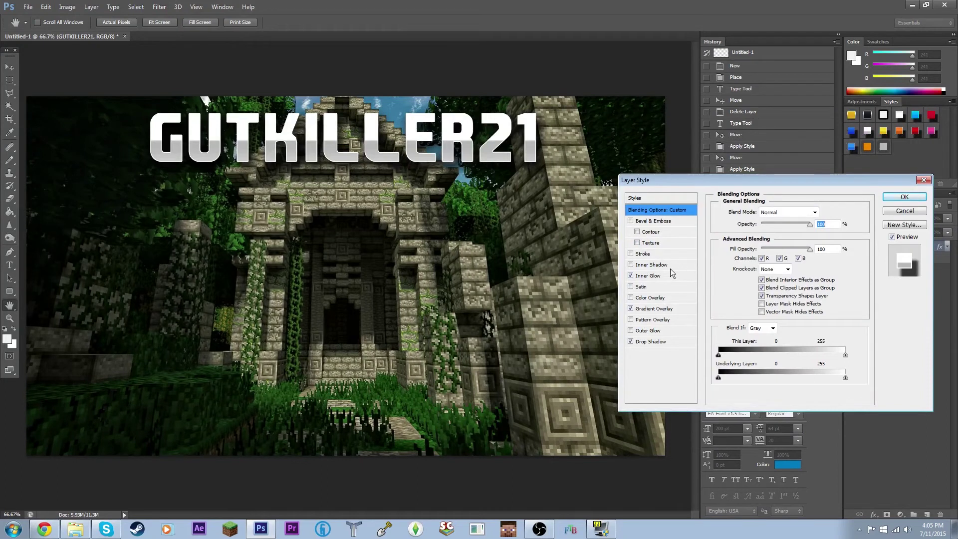
left_click(924, 180)
left_click(906, 289)
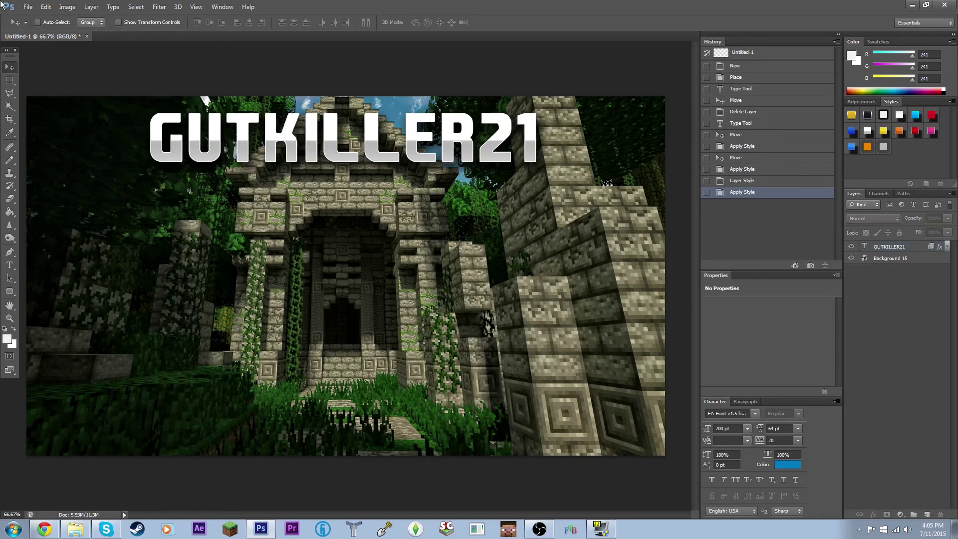
left_click(265, 139)
left_click(459, 199)
left_click(852, 246)
left_click(852, 246)
Add an empty text layer, then select Background 15 with the Rectangular Marquee Tool.
left_click(11, 270)
left_click(196, 215)
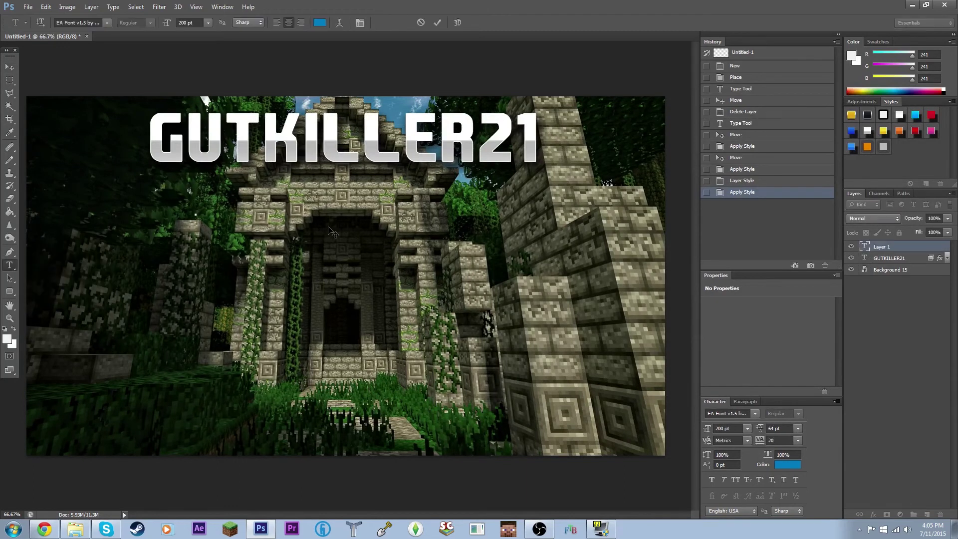
left_click(10, 67)
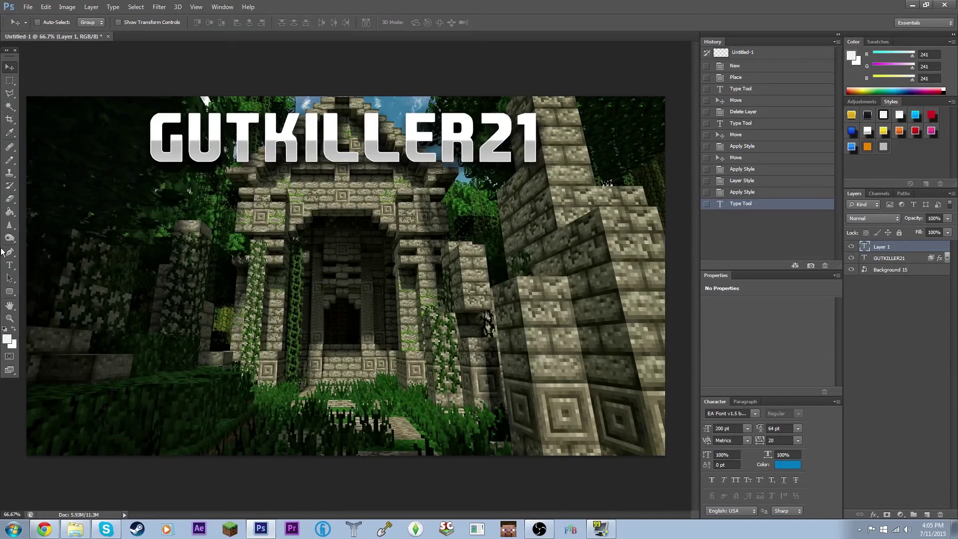
left_click(894, 270)
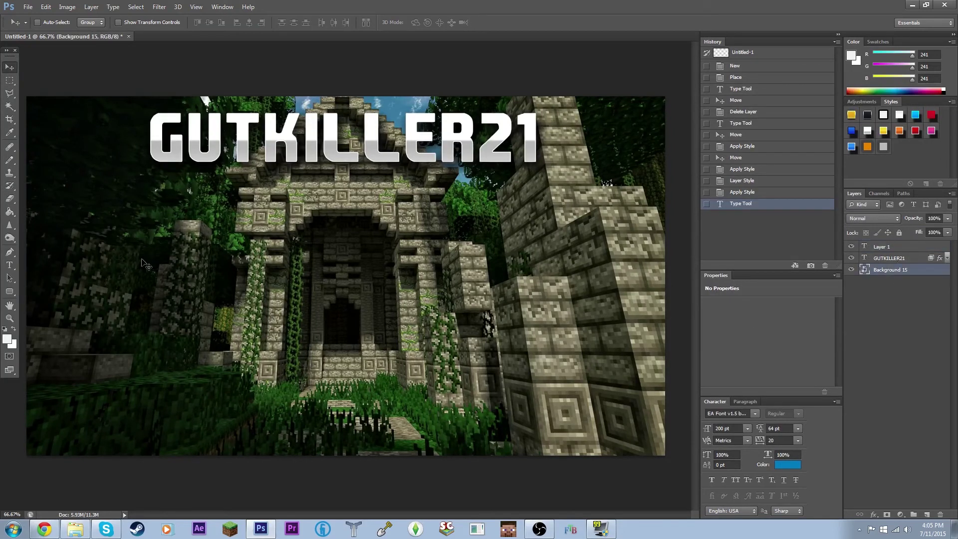
left_click(9, 81)
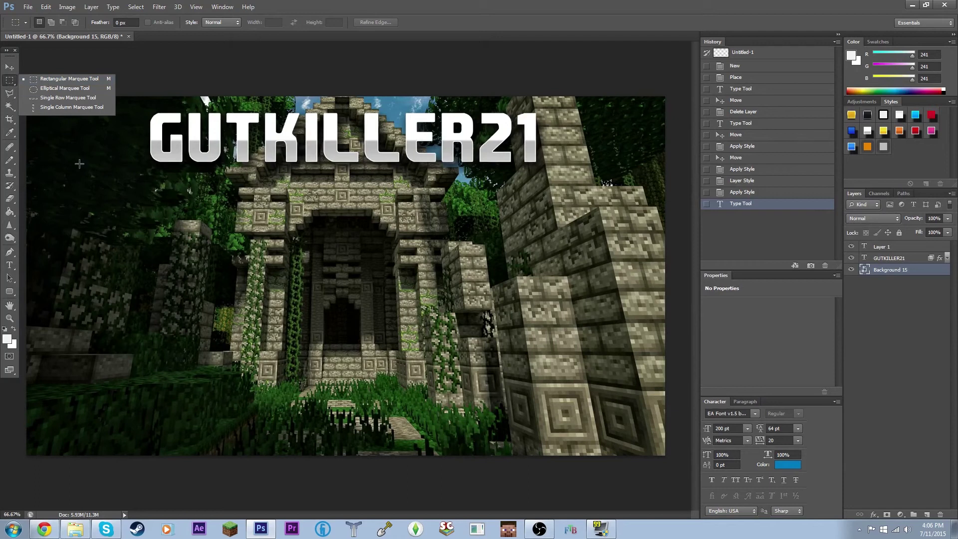
Marquee a lower-left rectangle and try deleting it; the smart object error blocks it, so deselect.
left_click(33, 80)
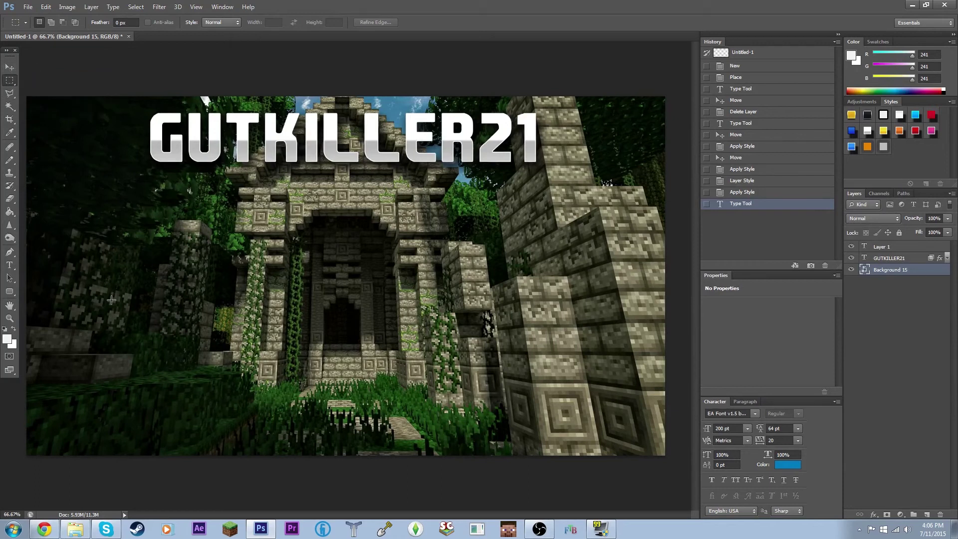
left_click_drag(49, 297, 251, 428)
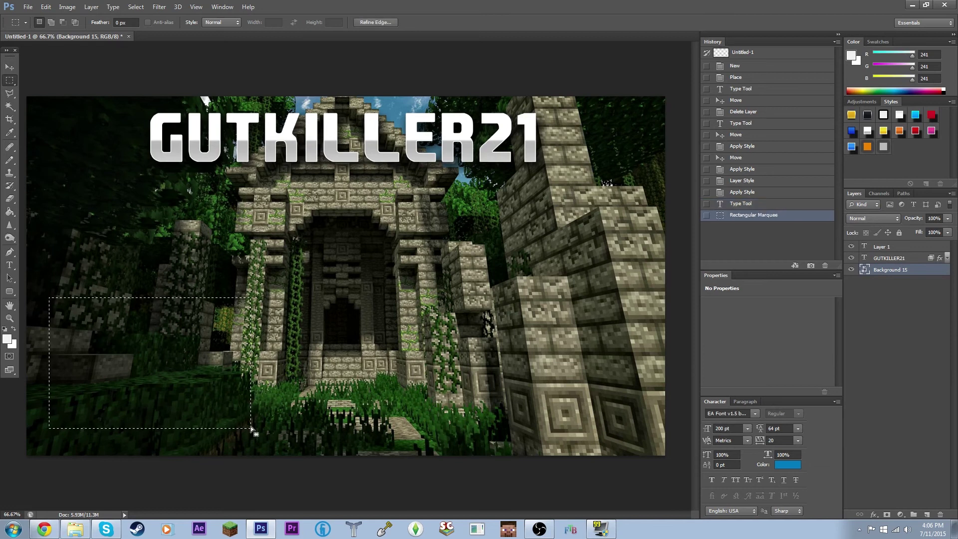
key("Delete")
left_click(459, 199)
left_click(9, 66)
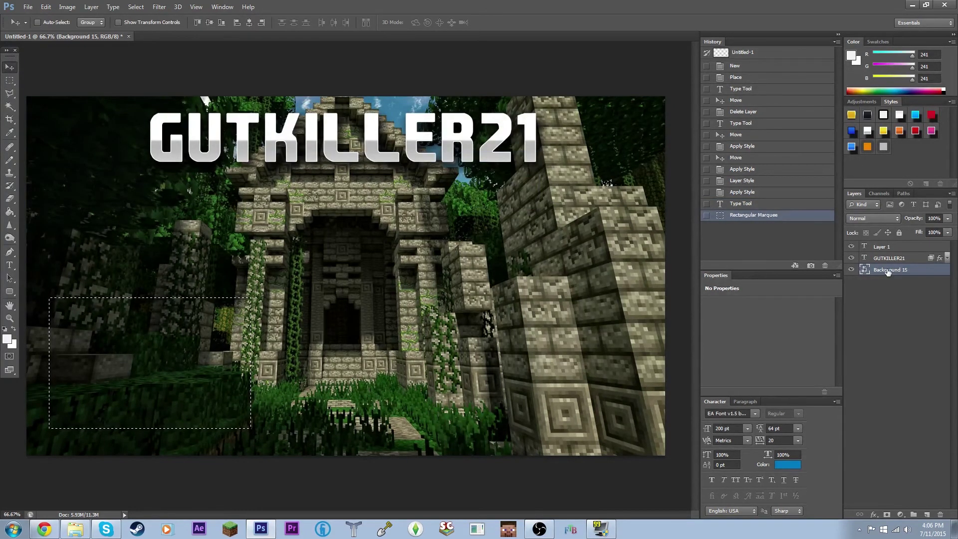
key("Delete")
left_click(458, 199)
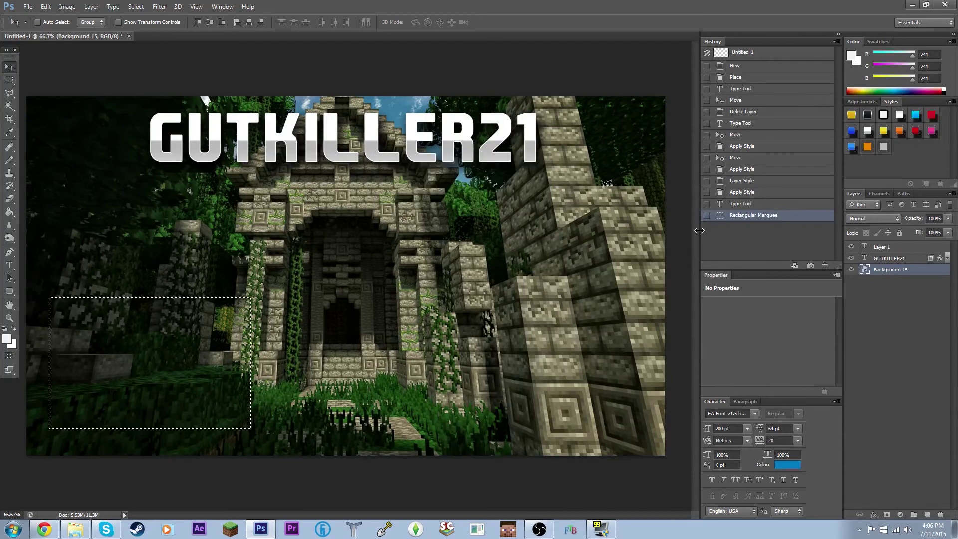
key("ctrl+d")
Reselect a lower-left rectangle and try deleting it from Background 15, which fails again.
left_click(893, 258)
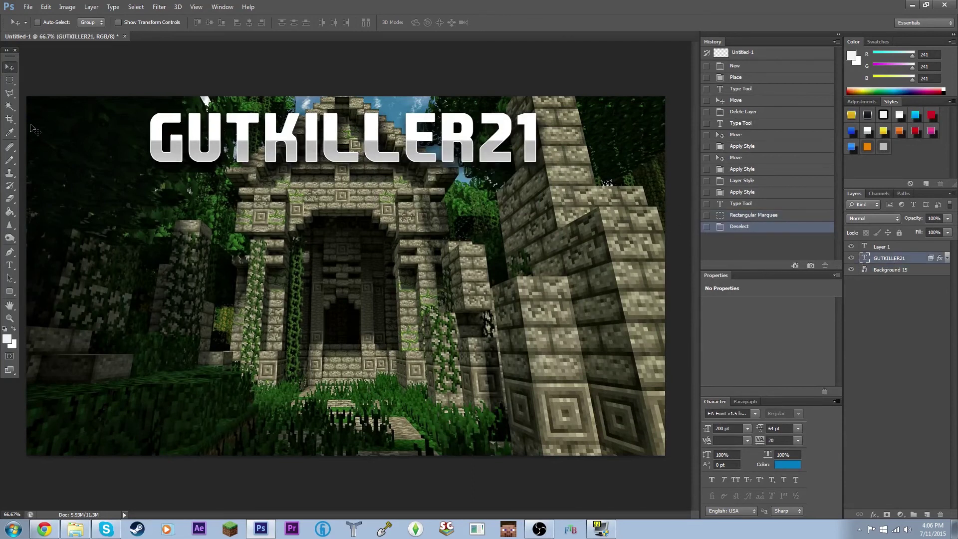
left_click(10, 79)
left_click_drag(54, 327, 237, 442)
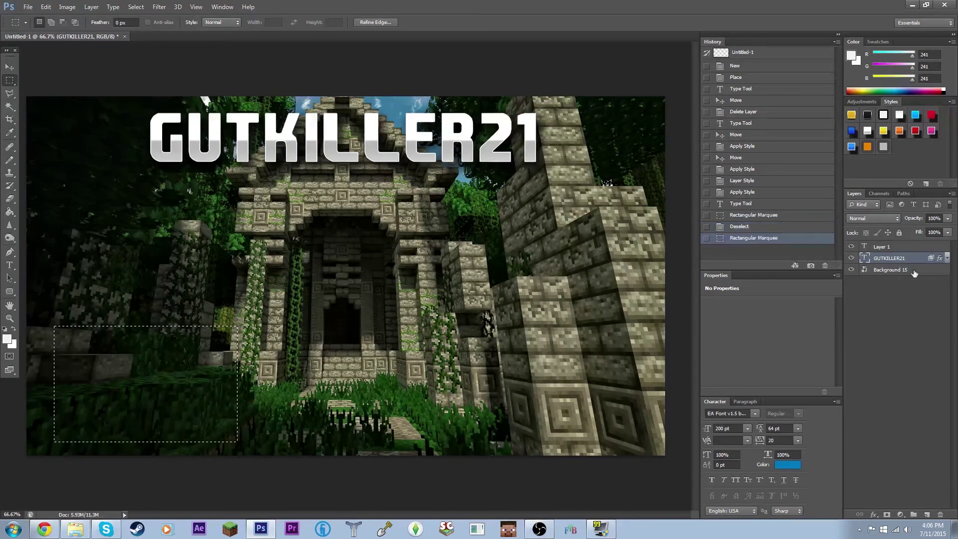
left_click(884, 272)
key("Delete")
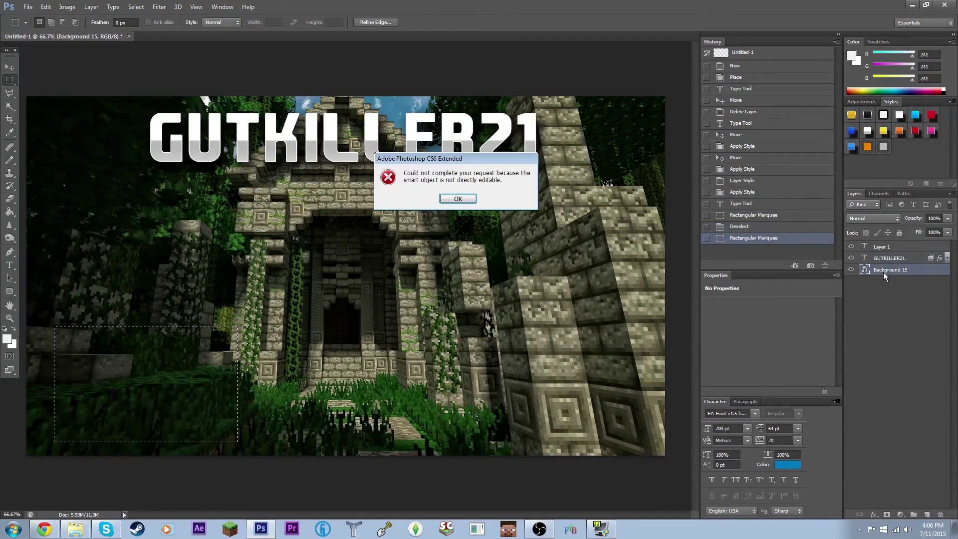
key("Return")
Try deleting the rectangle on the GUTKILLER21 and Layer 1 layers, then drop the selection.
left_click(881, 259)
key("Delete")
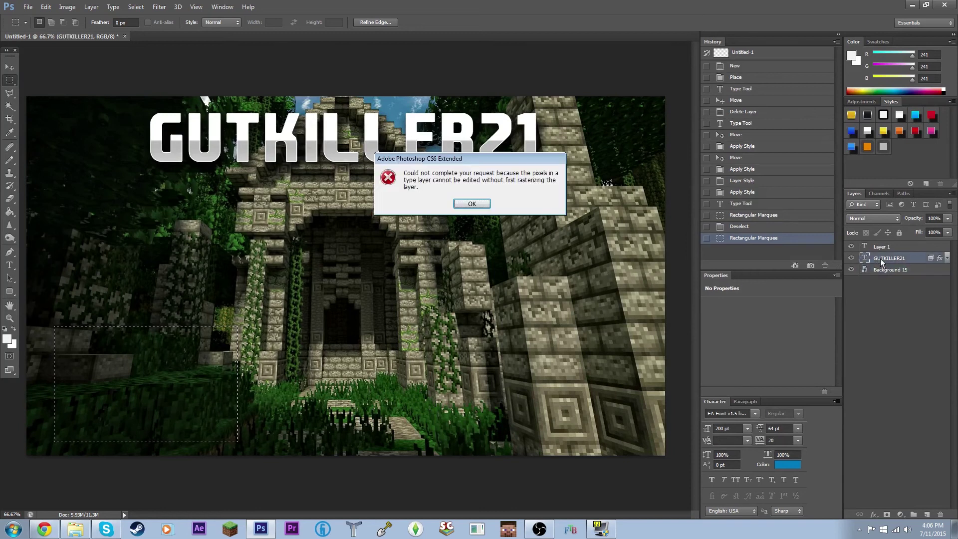
key("Return")
left_click(883, 247)
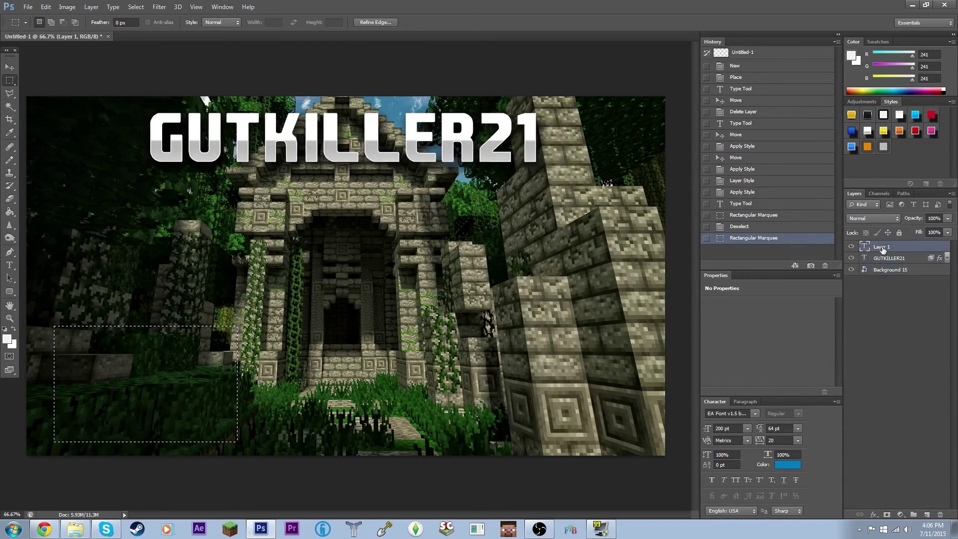
key("Delete")
key("Return")
key("v")
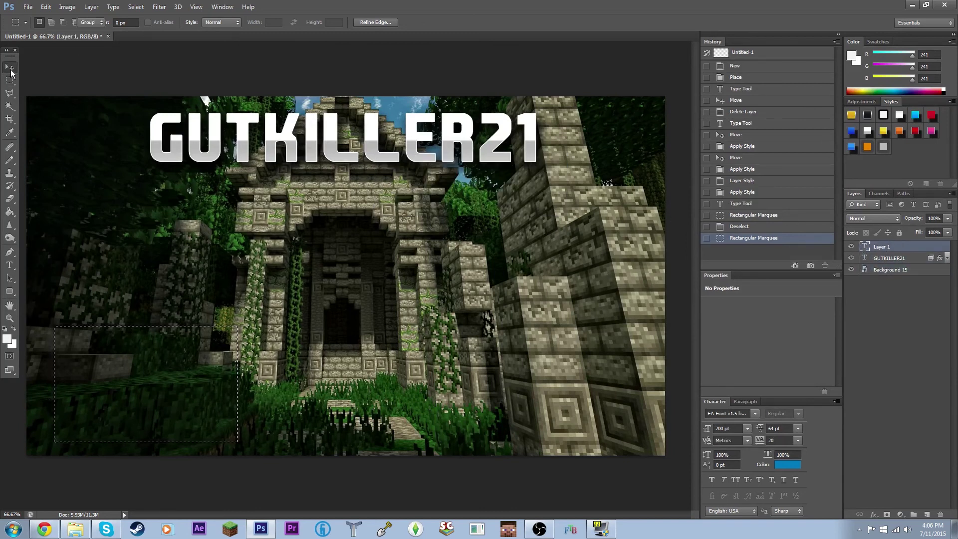
key("ctrl+d")
Create a new Layer 2 and drag it below Background 15 in the Layers panel.
left_click(91, 7)
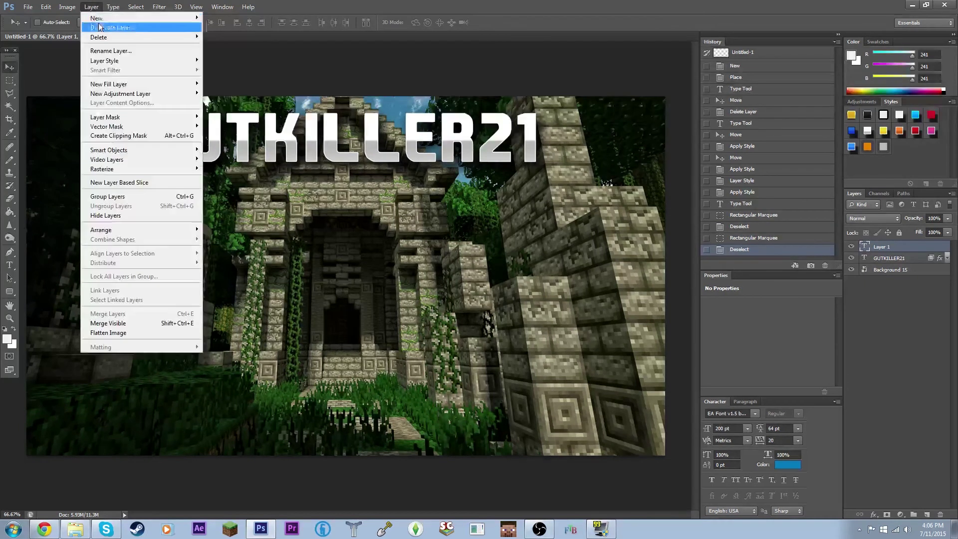
left_click(100, 26)
key("Escape")
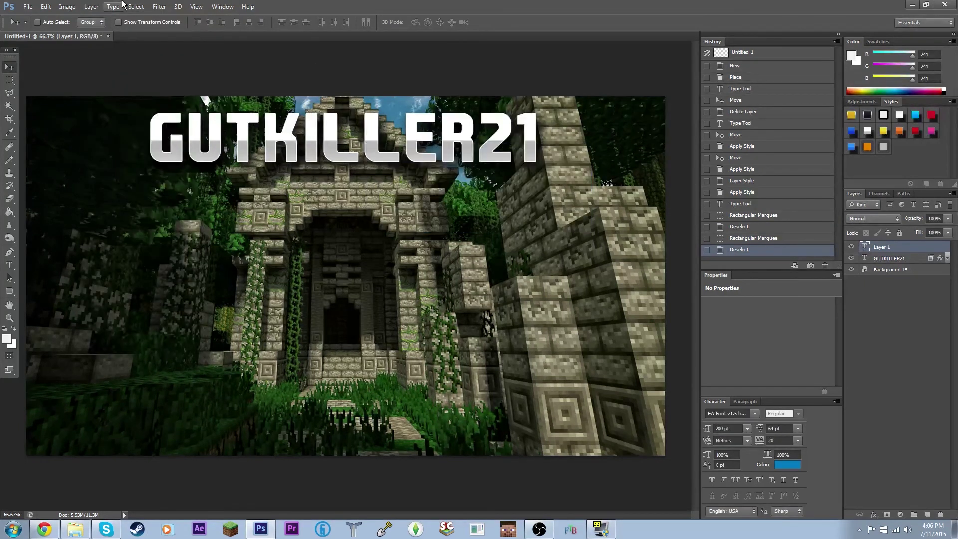
left_click(92, 7)
mouse_move(98, 15)
left_click(214, 15)
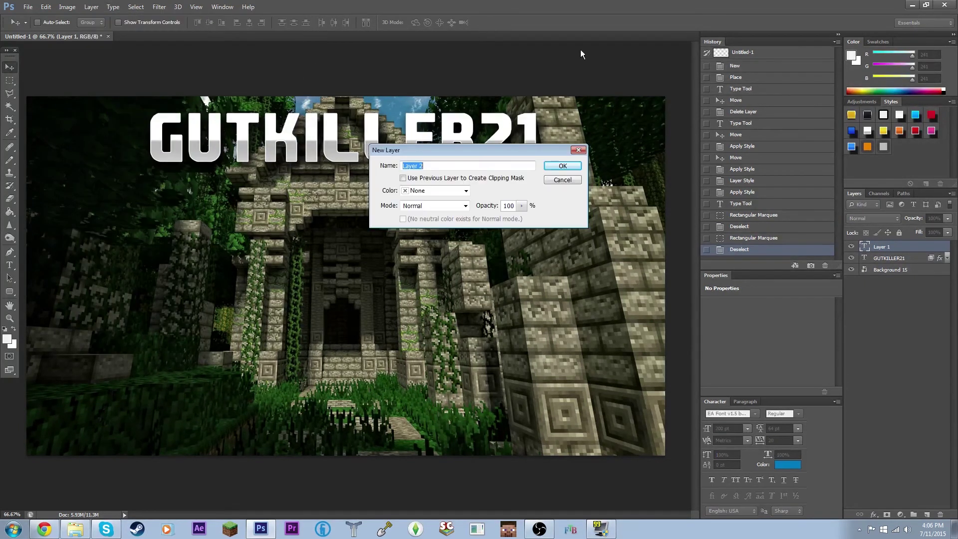
left_click(563, 165)
left_click_drag(893, 249, 896, 289)
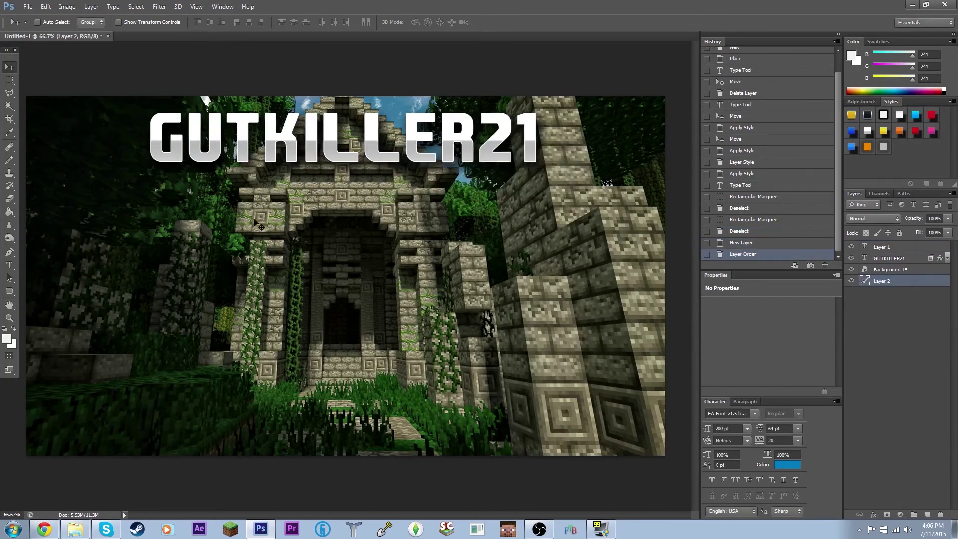
Marquee a lower-left rectangle on Background 15; deleting fails on the smart object, so deselect.
left_click(9, 80)
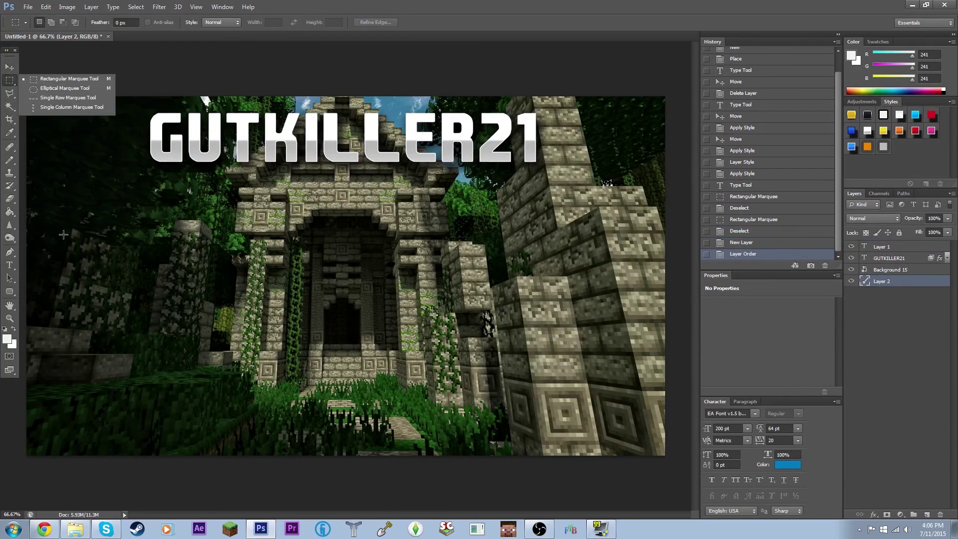
left_click(68, 305)
left_click_drag(60, 310, 273, 437)
left_click(894, 270)
key("Delete")
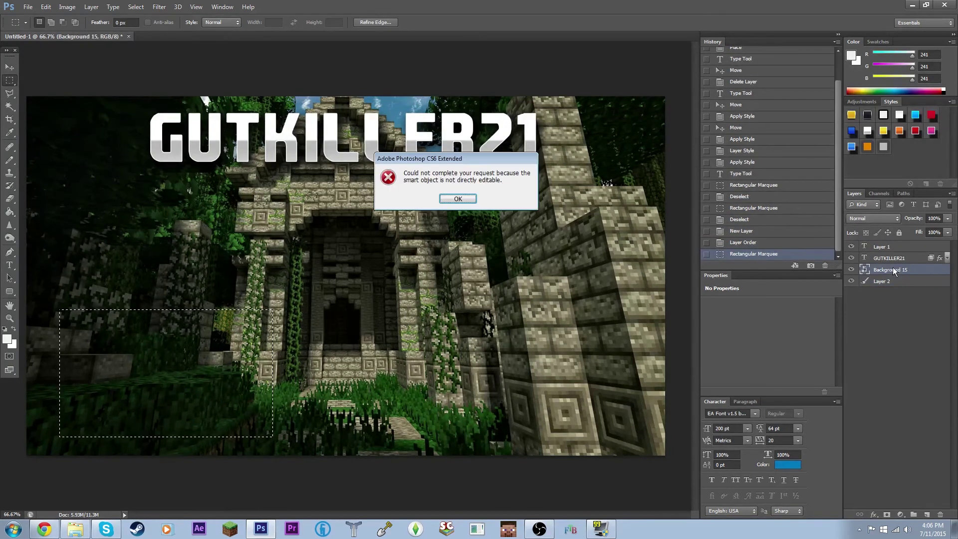
left_click(458, 198)
left_click(8, 68)
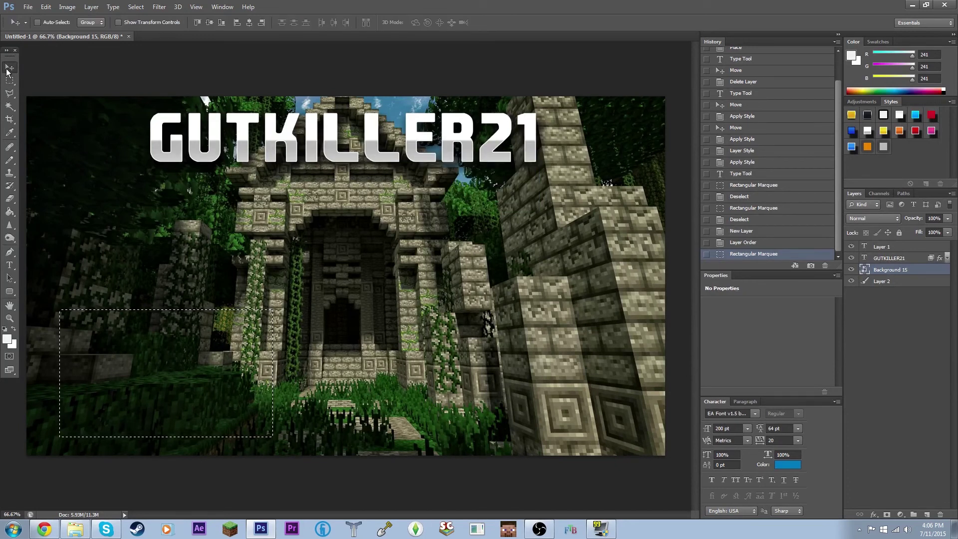
key("ctrl+d")
Select Layer 2 and Background 15 together and bring up their layer options.
left_click(885, 281)
left_click(894, 270, "ctrl")
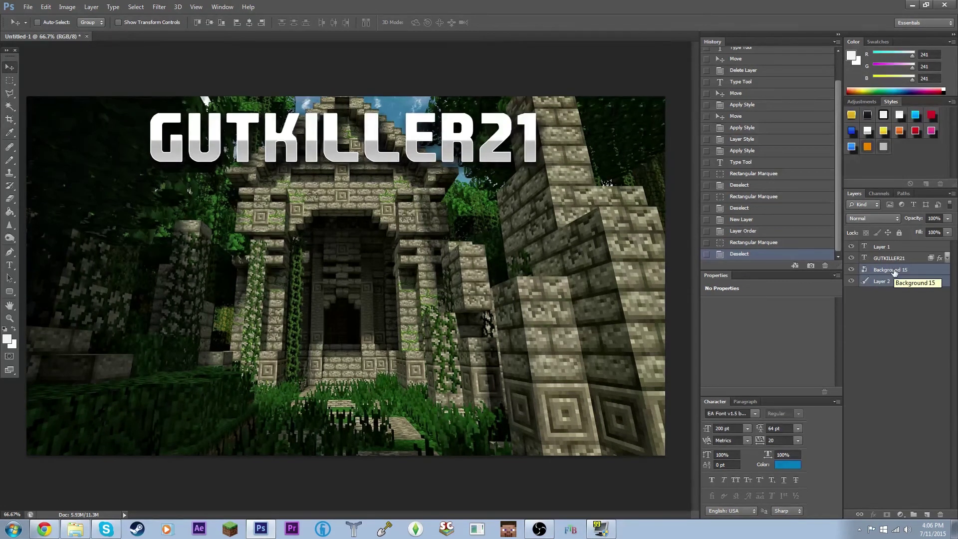
right_click(894, 270)
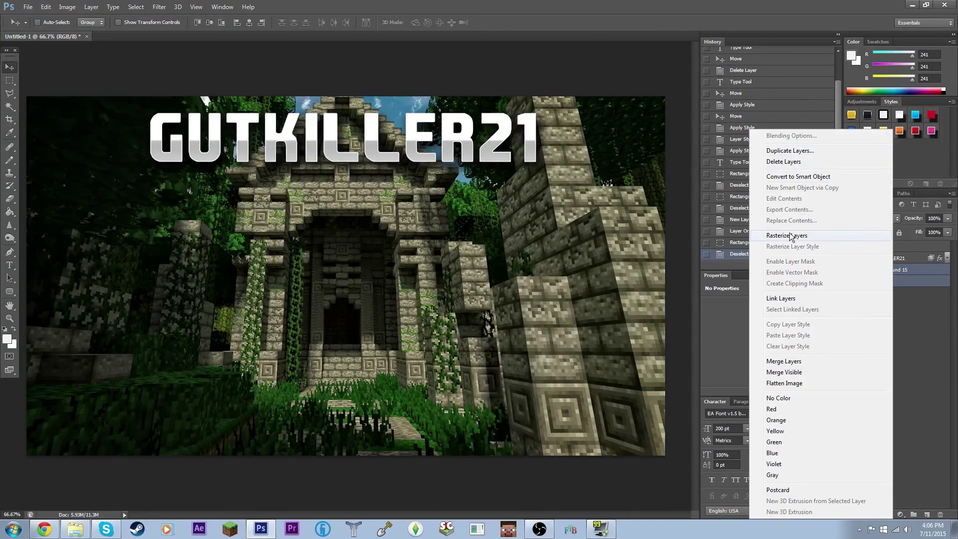
left_click(791, 361)
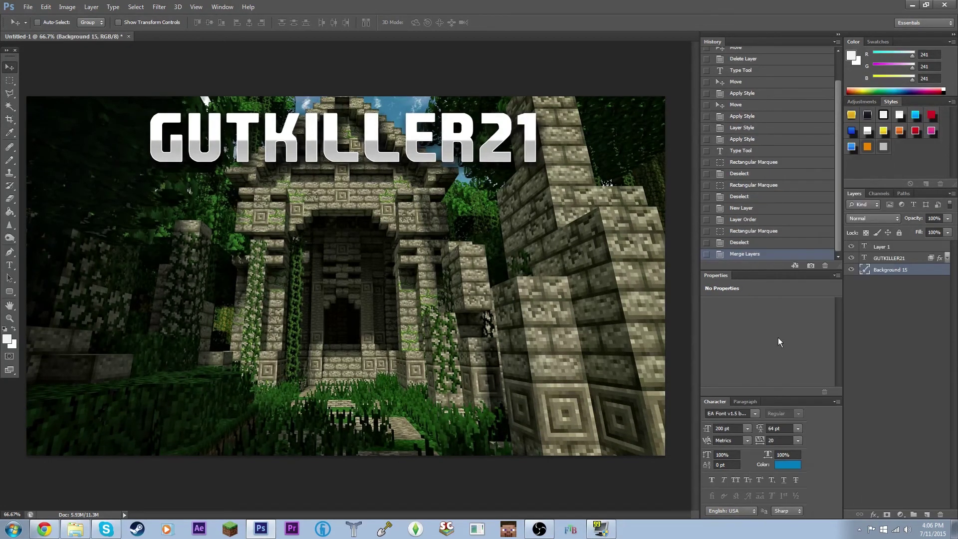
left_click(9, 80)
left_click_drag(59, 330, 247, 444)
key("Delete")
left_click(9, 67)
key("ctrl+d")
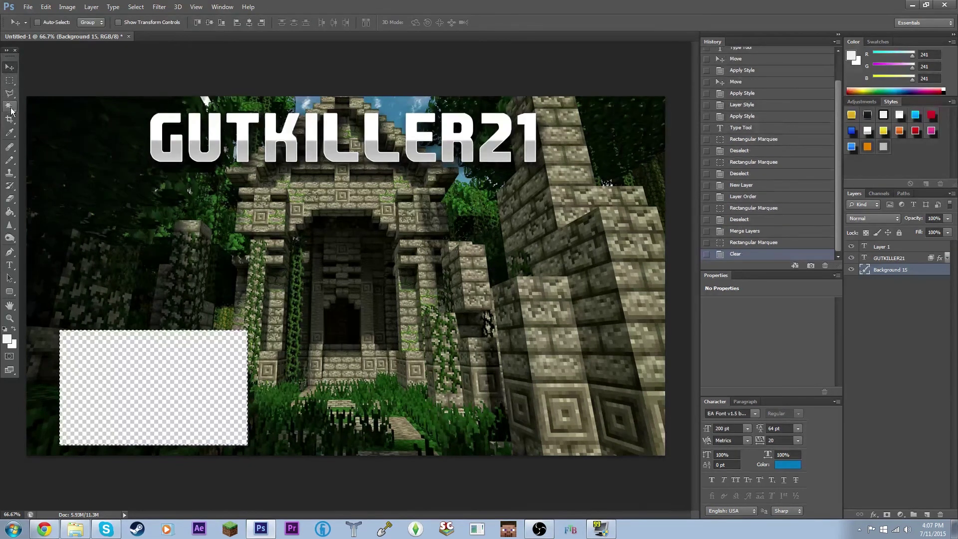
left_click(937, 286)
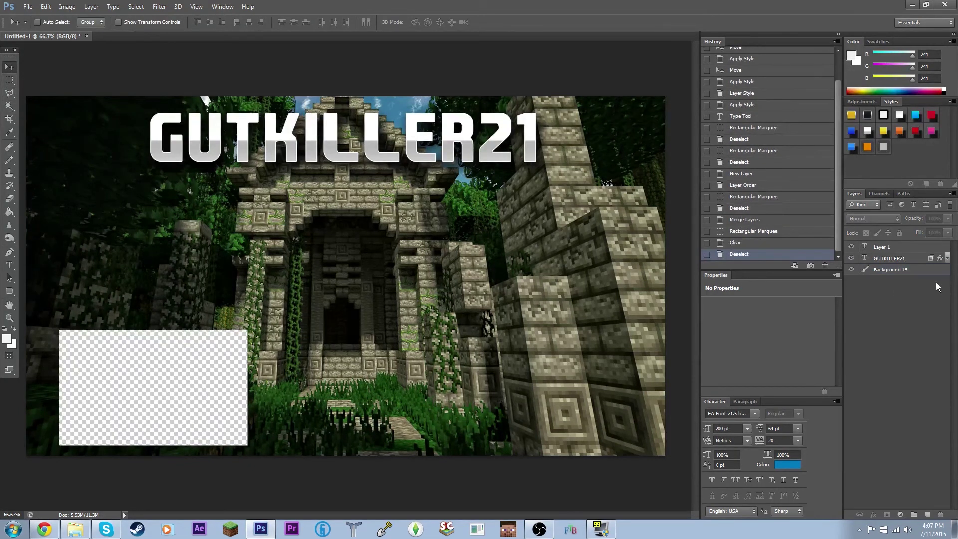
left_click(747, 232)
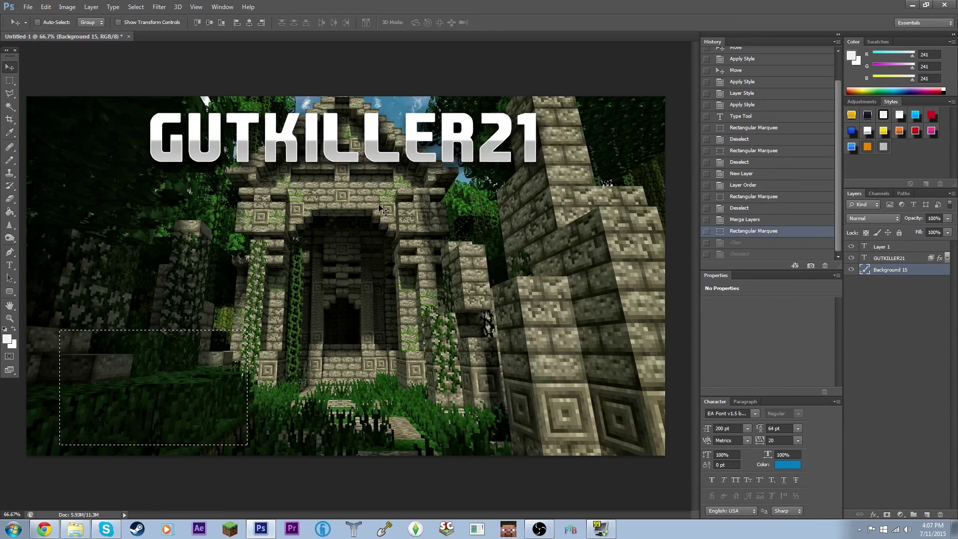
key("ctrl+d")
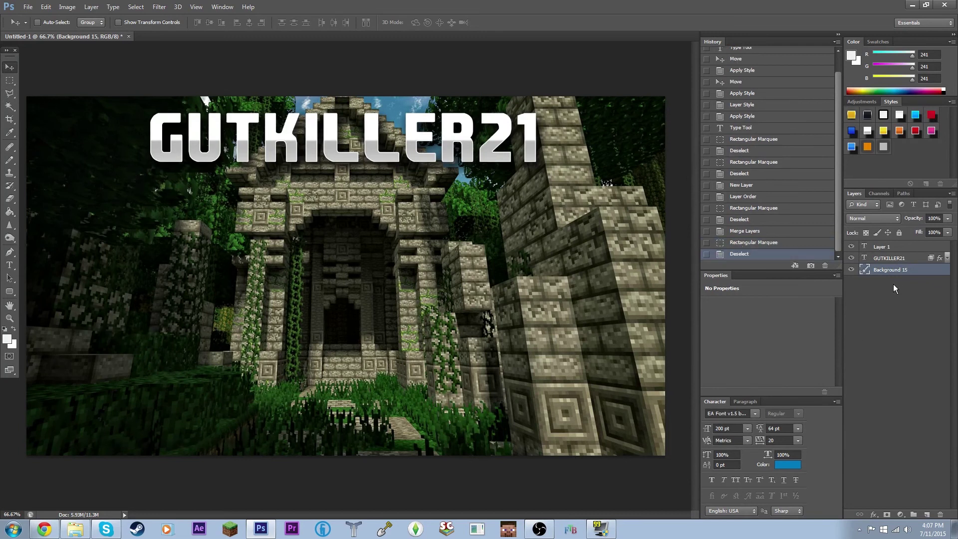
left_click(754, 242)
left_click(746, 231)
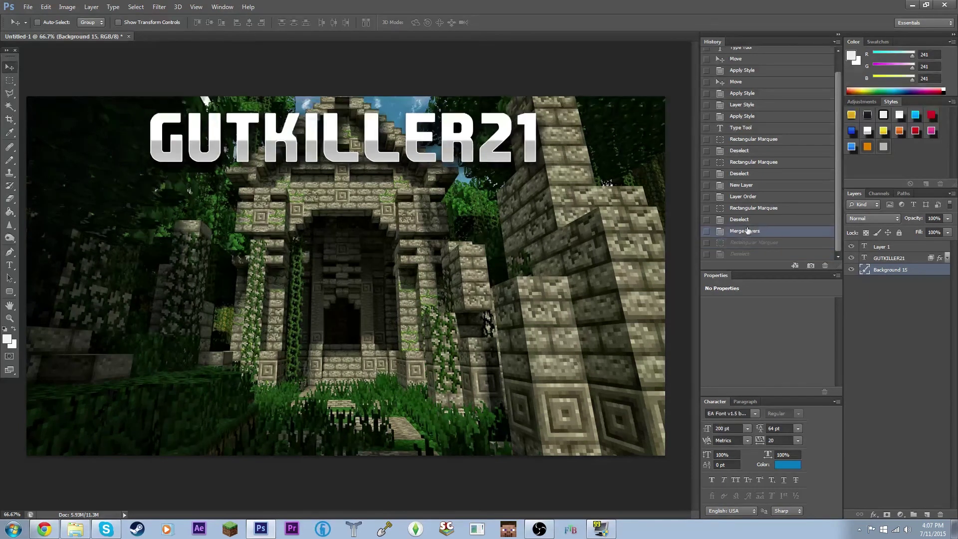
left_click(743, 220)
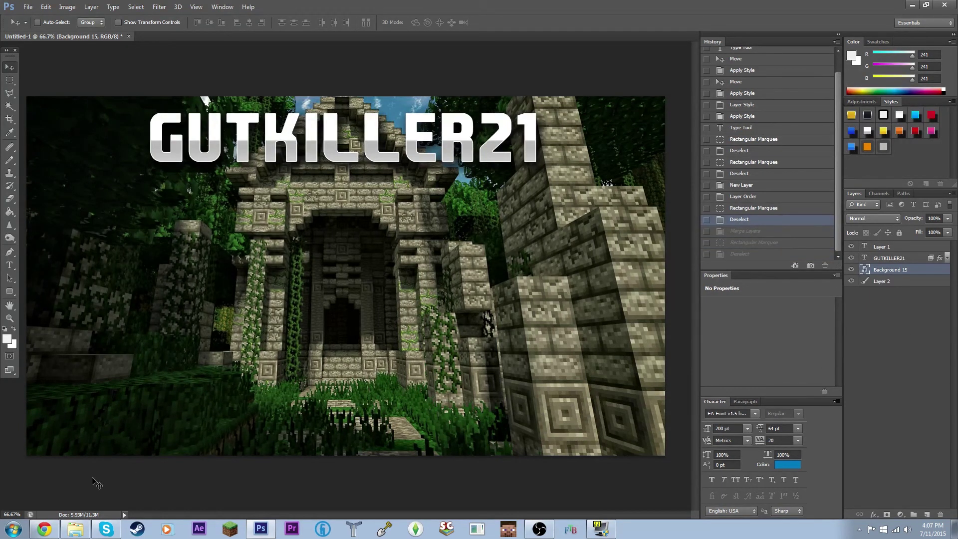
left_click(75, 530)
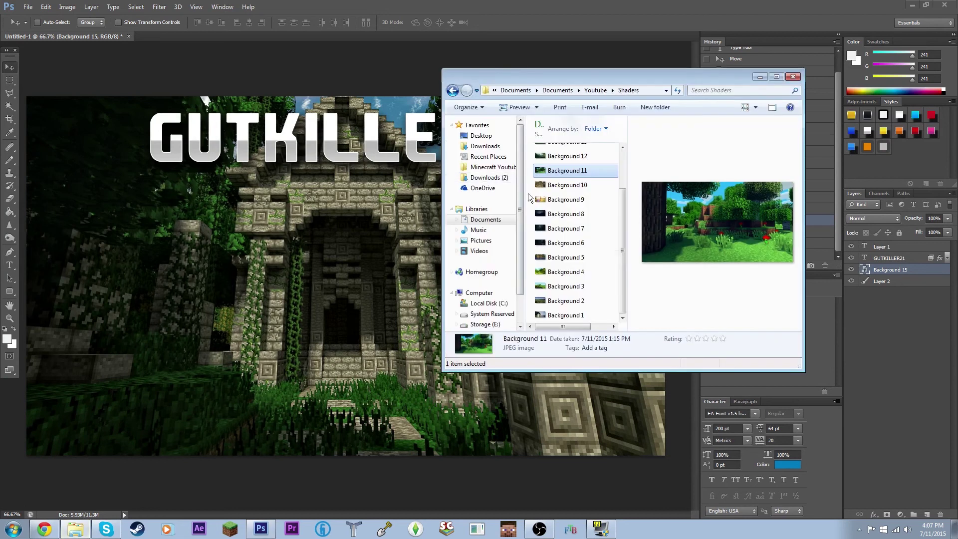
left_click(596, 93)
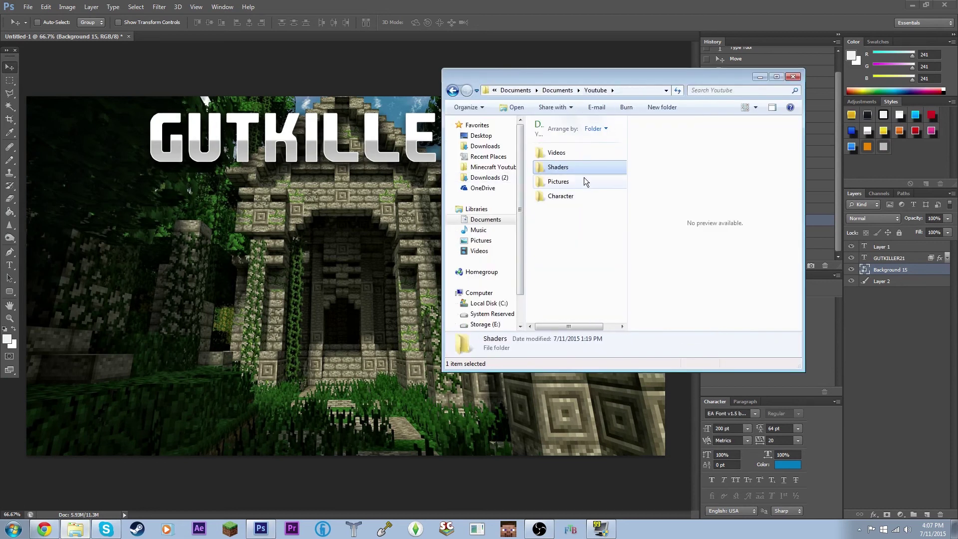
double_click(586, 154)
double_click(586, 255)
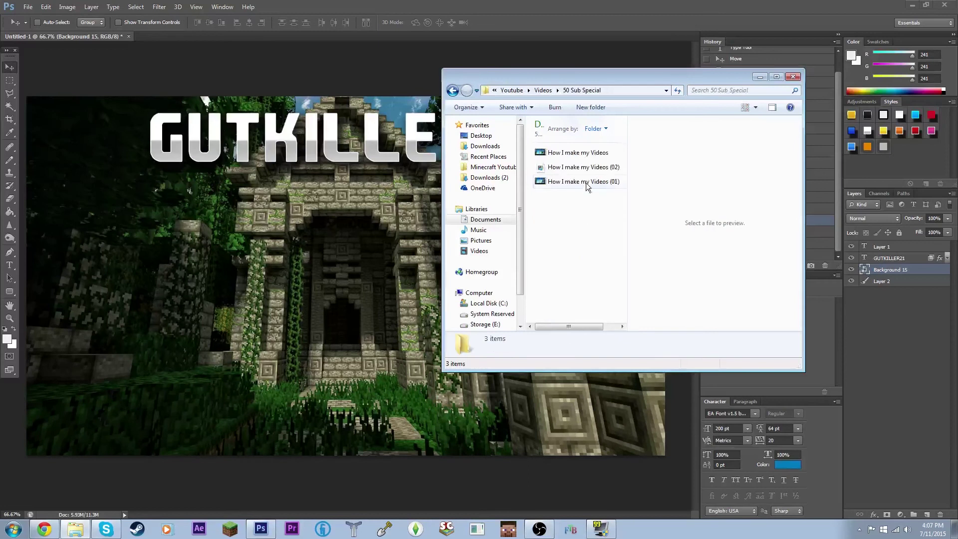
double_click(594, 170)
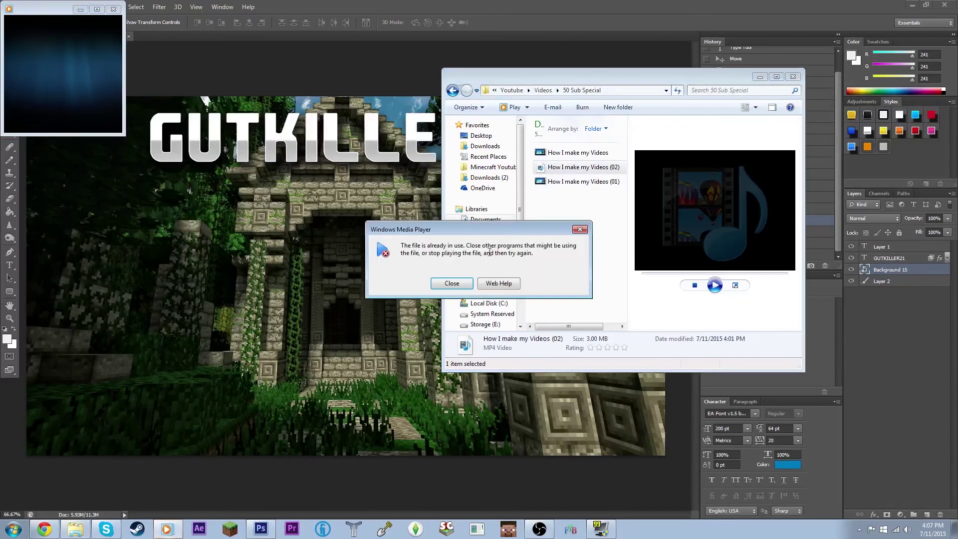
left_click(450, 284)
left_click(113, 9)
left_click(222, 85)
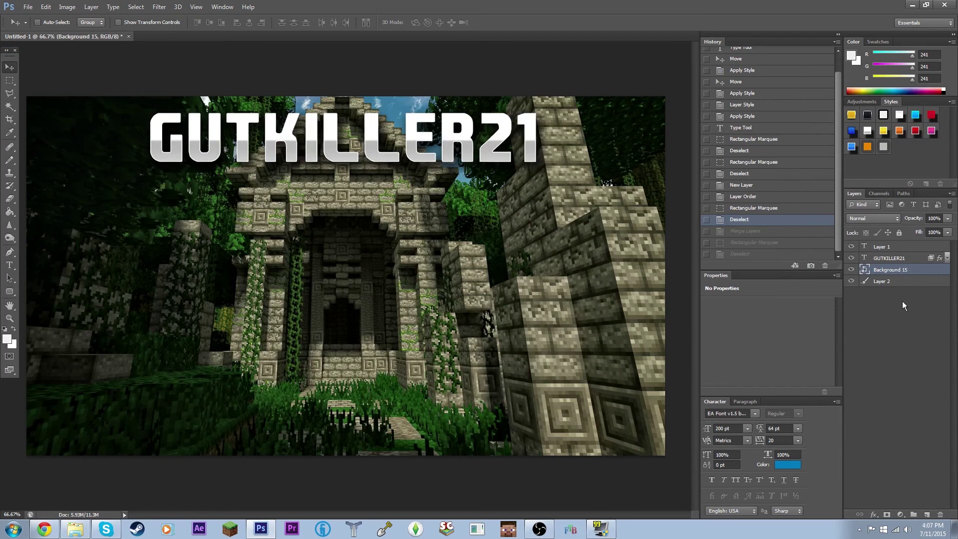
Merge Layer 2 and Background 15 into one layer.
left_click_drag(890, 269, 882, 276)
left_click(888, 282, "shift")
right_click(883, 274)
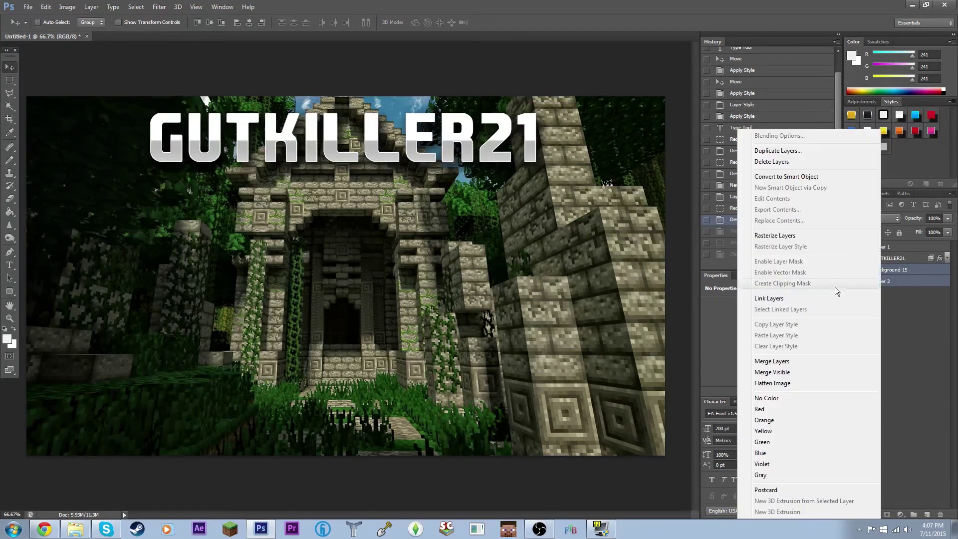
left_click(782, 365)
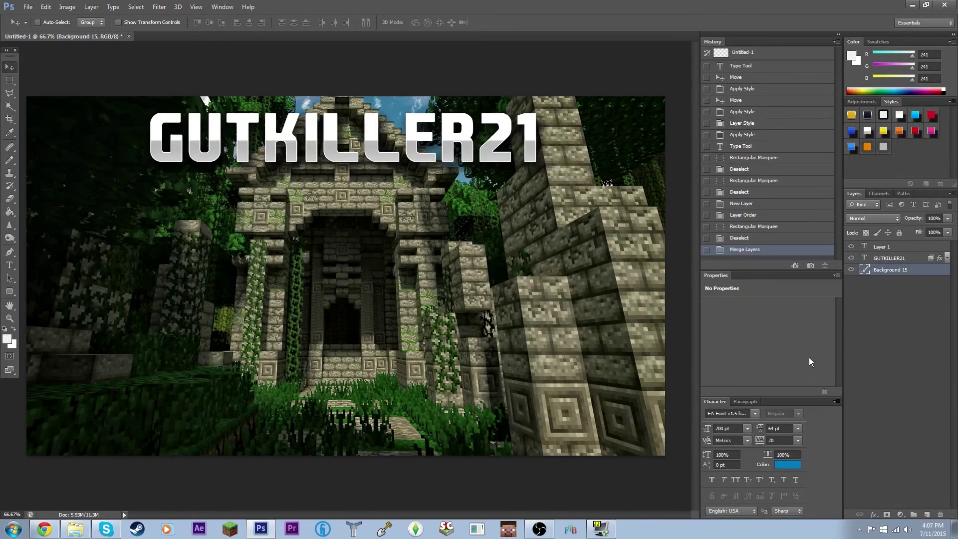
Delete a lower-left rectangle to transparency and deselect, then marquee an area toward the lower right.
left_click(9, 80)
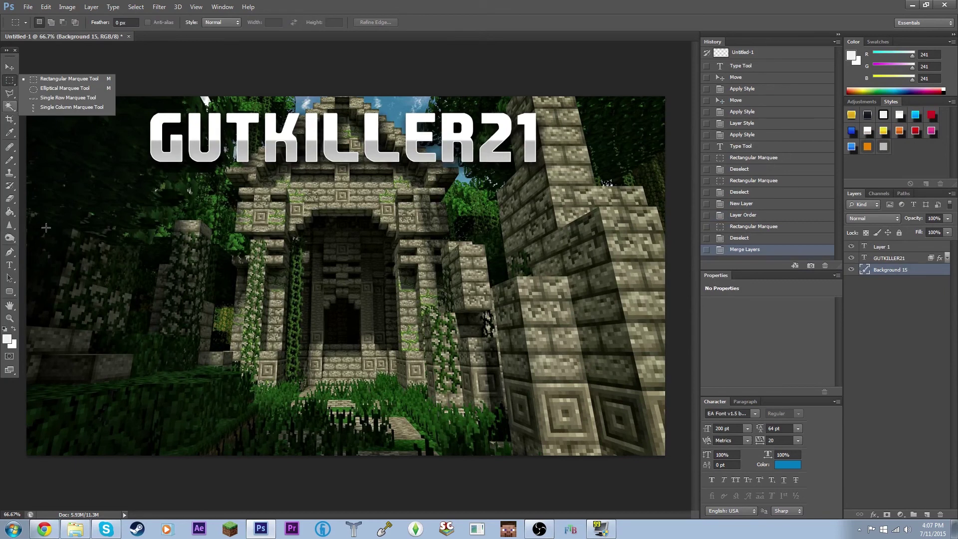
left_click_drag(51, 309, 267, 446)
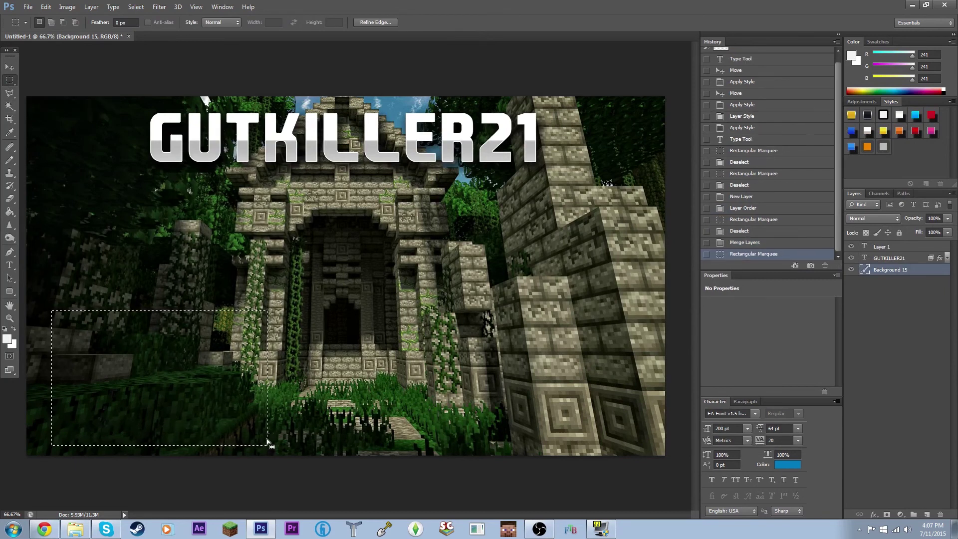
key("Delete")
left_click(9, 67)
key("ctrl+d")
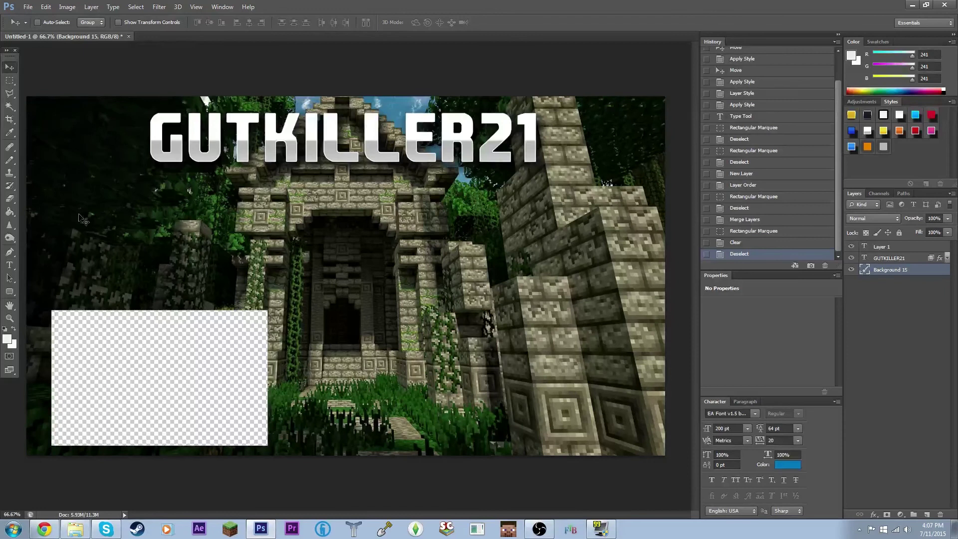
left_click(12, 80)
left_click_drag(391, 304, 618, 436)
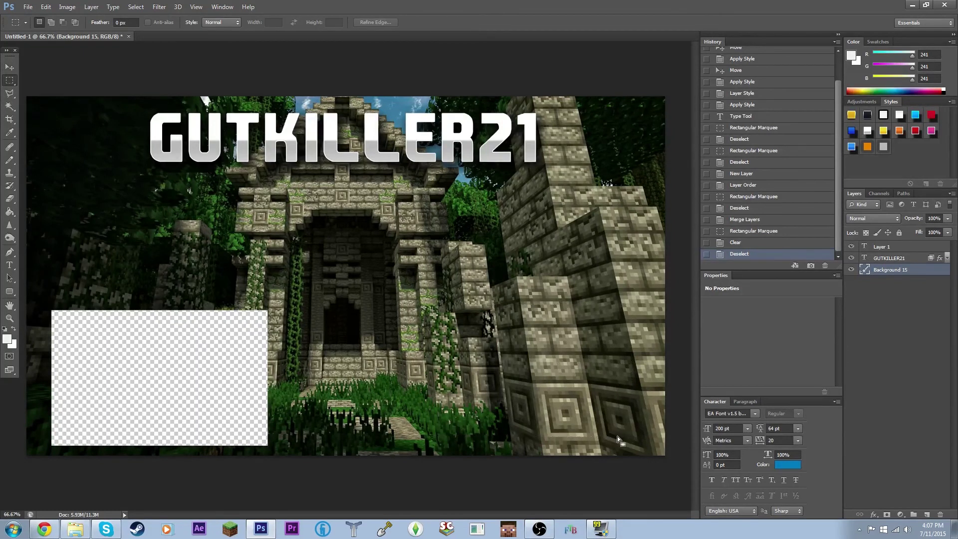